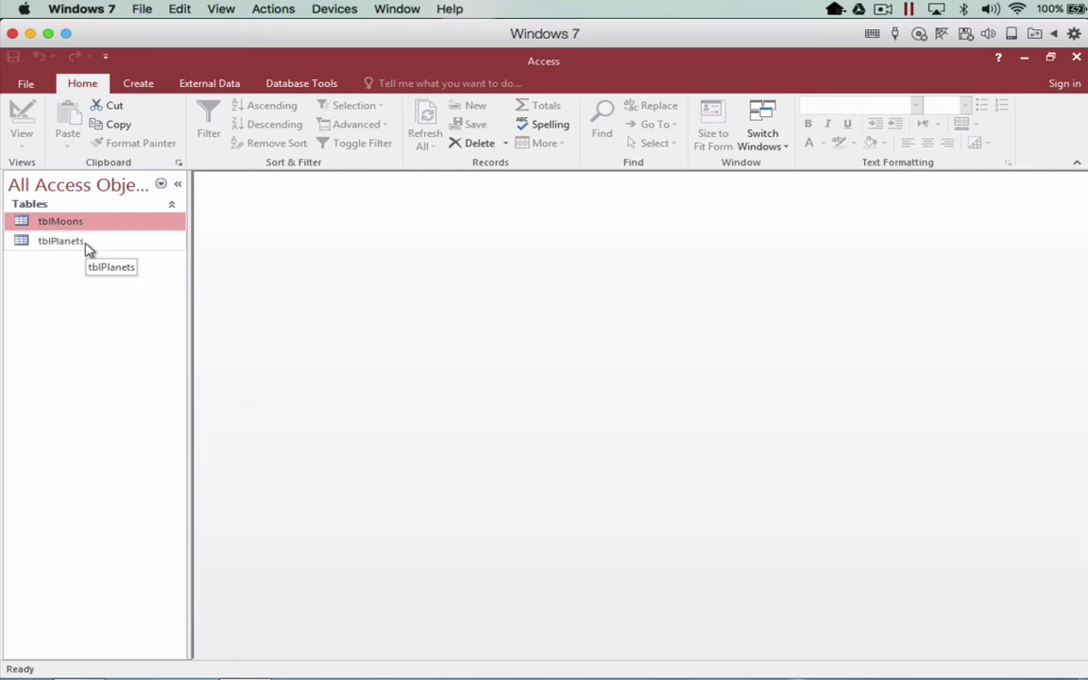
Step: Select tblPlanets in the Navigation Pane as the source for the new form
left_click(85, 245)
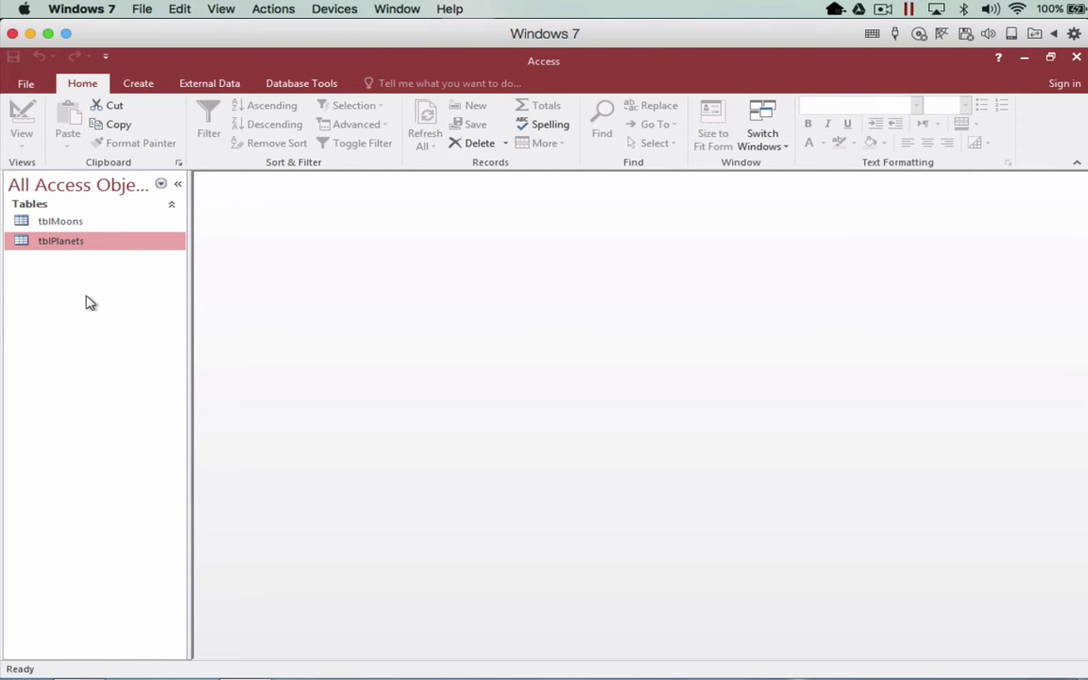
Step: Start the Form Wizard on tblPlanets with all fields and the Columnar layout
left_click(148, 87)
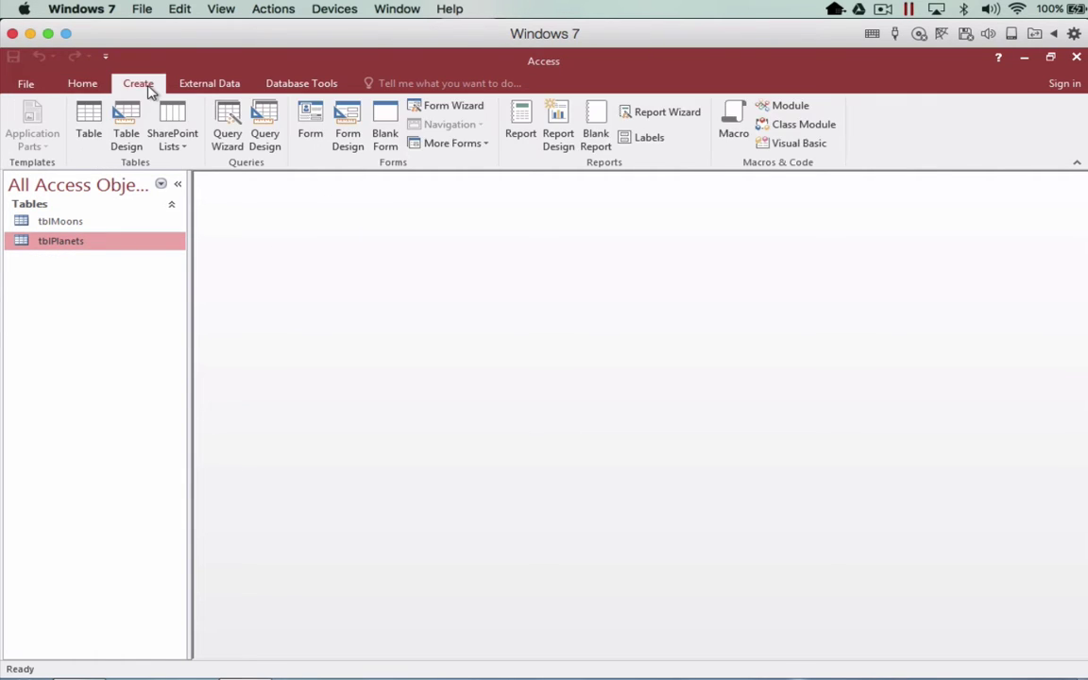
left_click(444, 107)
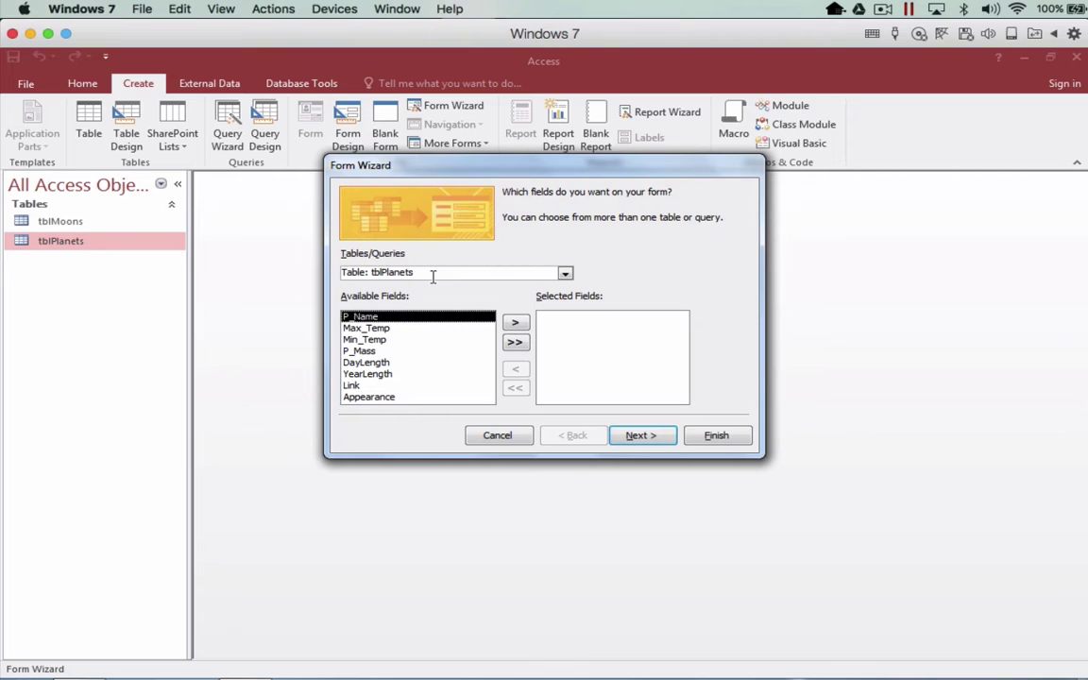
left_click(515, 342)
left_click(640, 436)
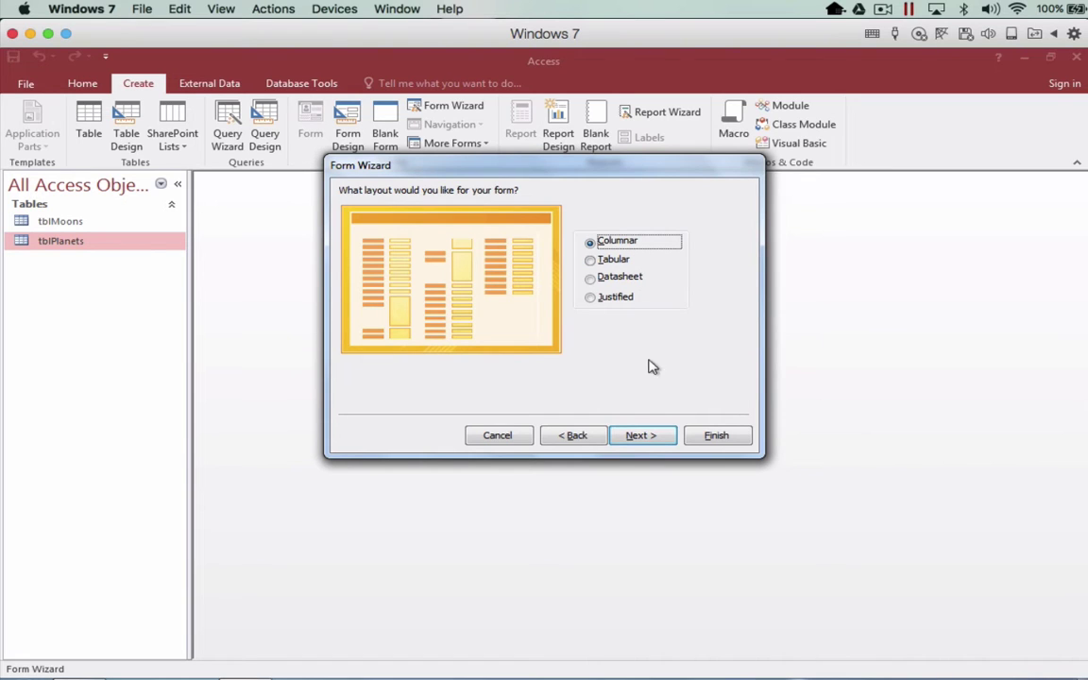
left_click(639, 437)
Step: Title the form frmlPlanets, finish the wizard, enlarge its window, and select tblMoons
left_click(493, 212)
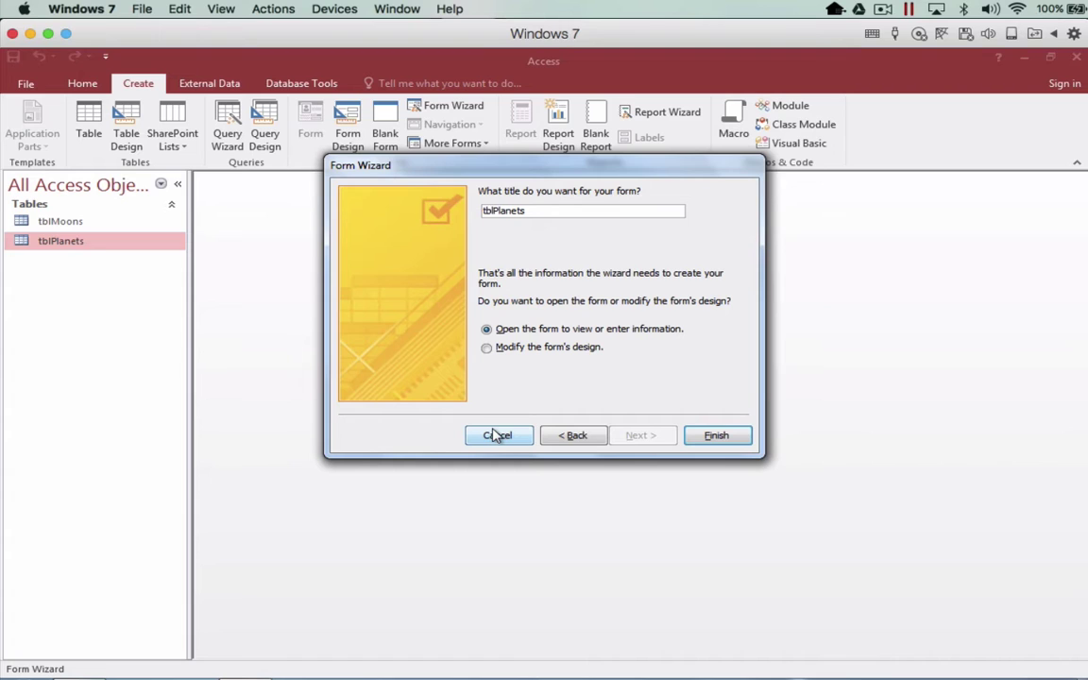
type("frm")
left_click(714, 437)
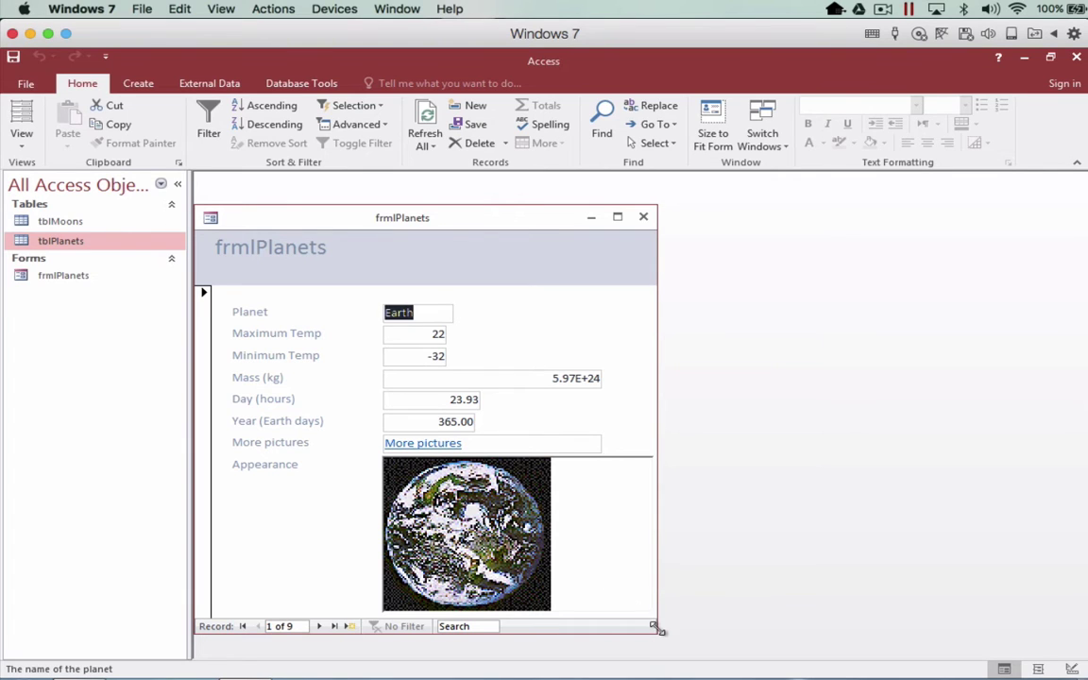
left_click_drag(658, 630, 724, 652)
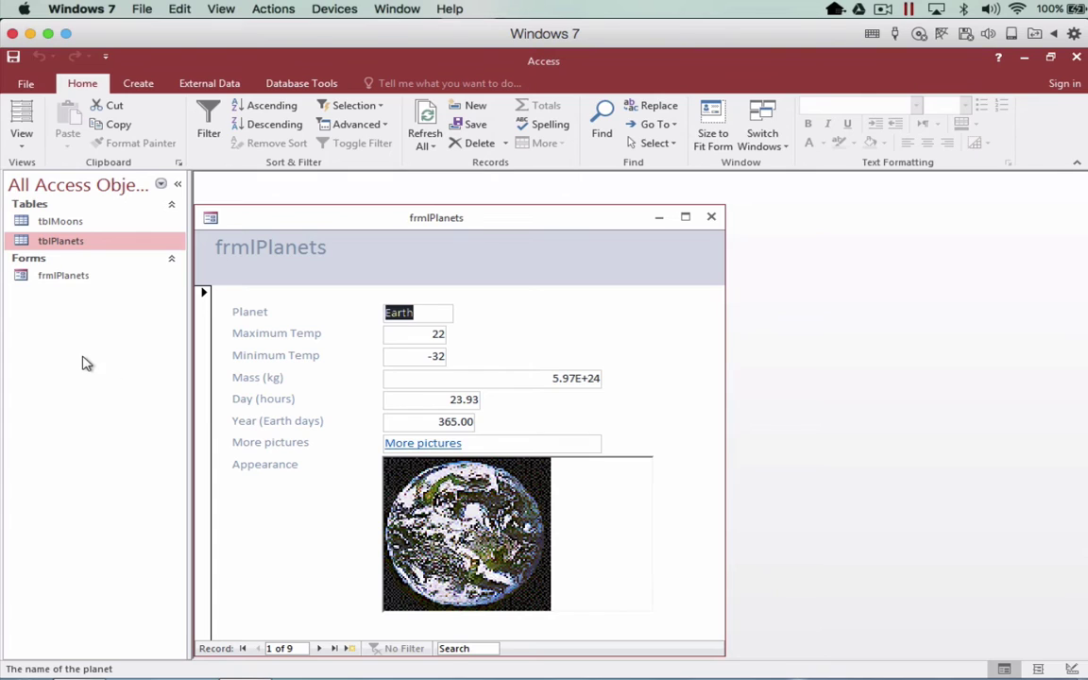
left_click(74, 224)
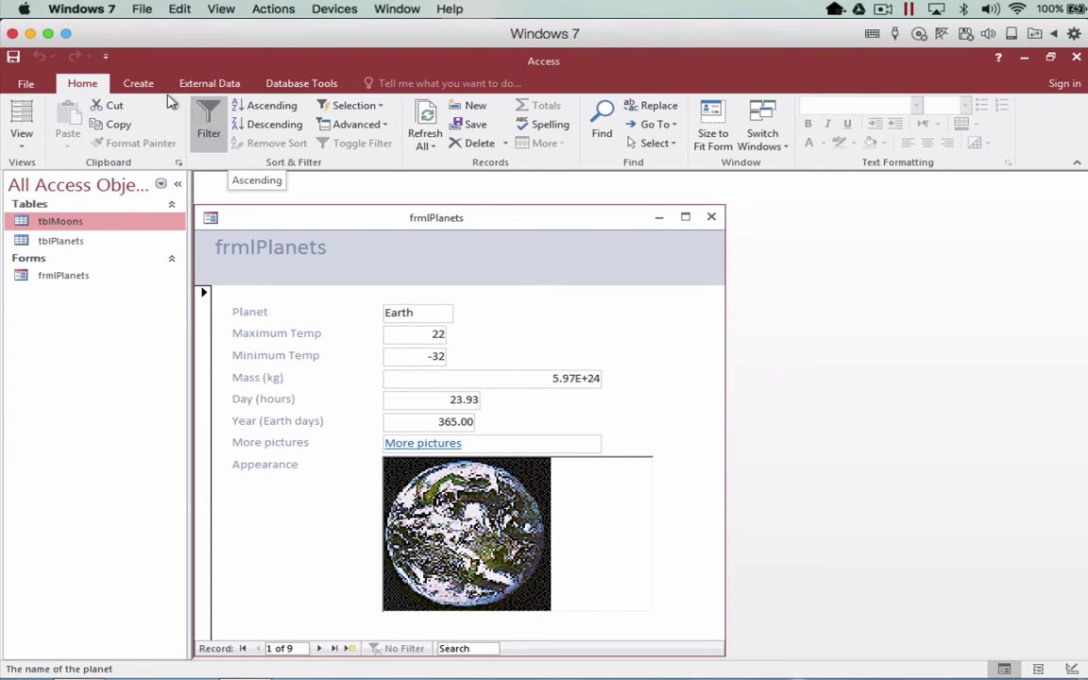
Step: Start the Form Wizard on tblMoons with every field except P_Name
left_click(139, 85)
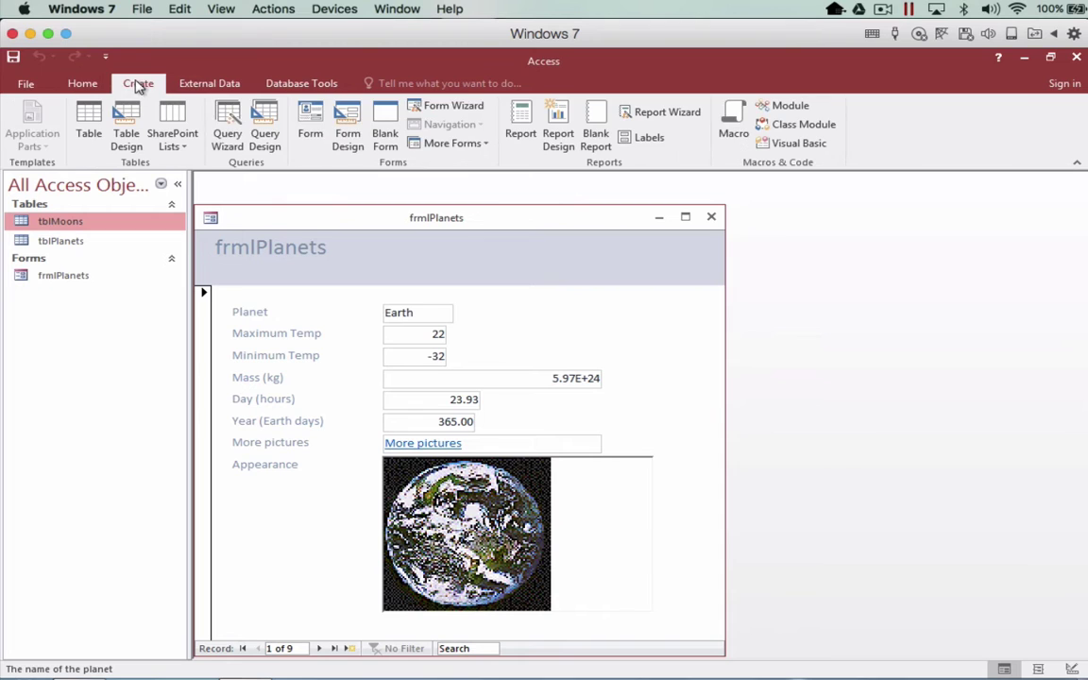
left_click(452, 106)
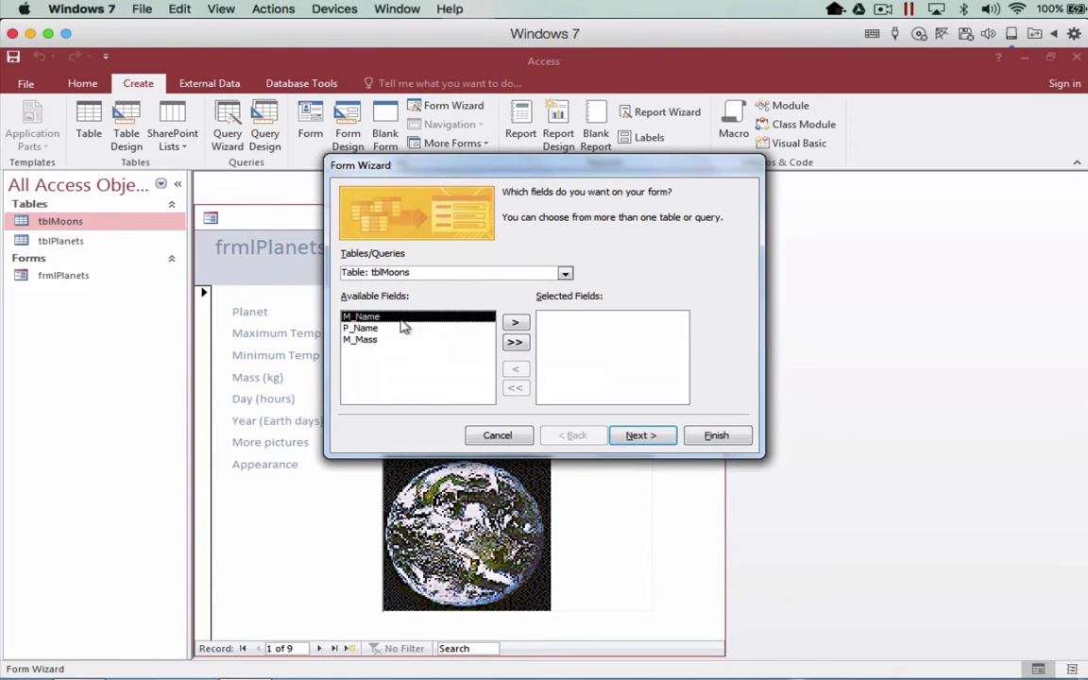
left_click(515, 344)
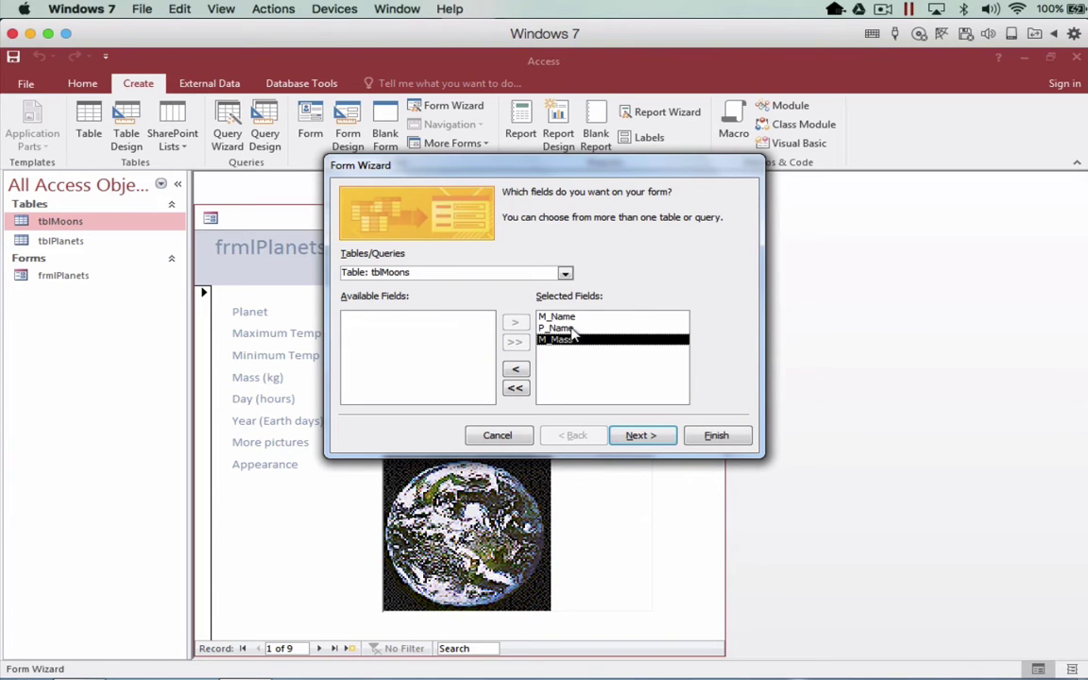
left_click_drag(517, 163, 694, 153)
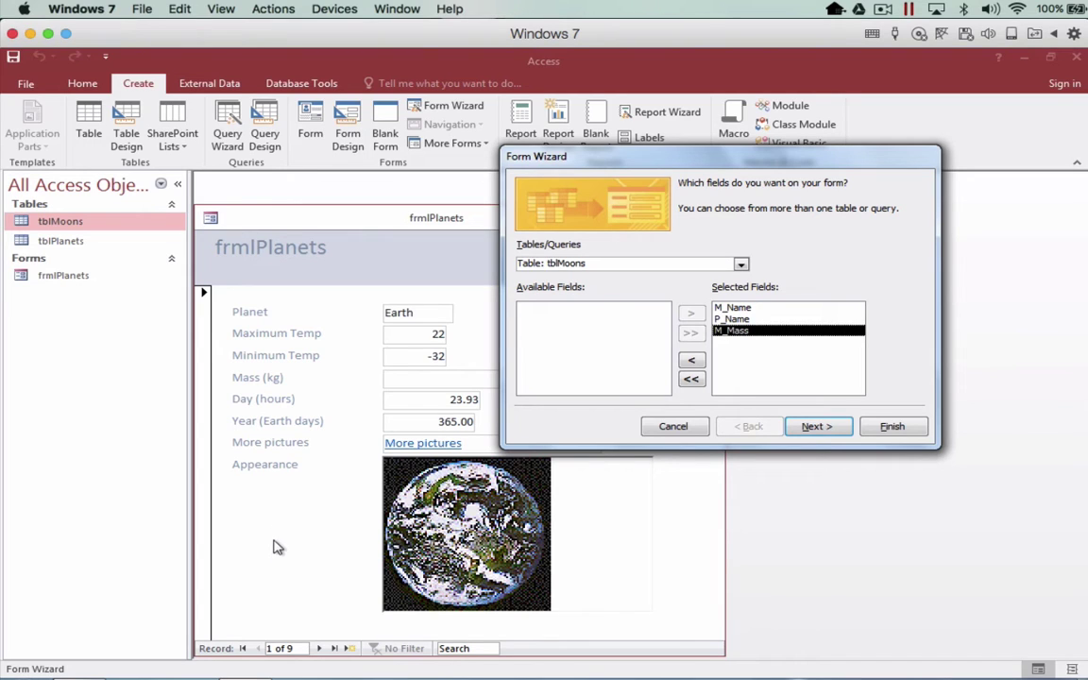
left_click(729, 319)
left_click(693, 360)
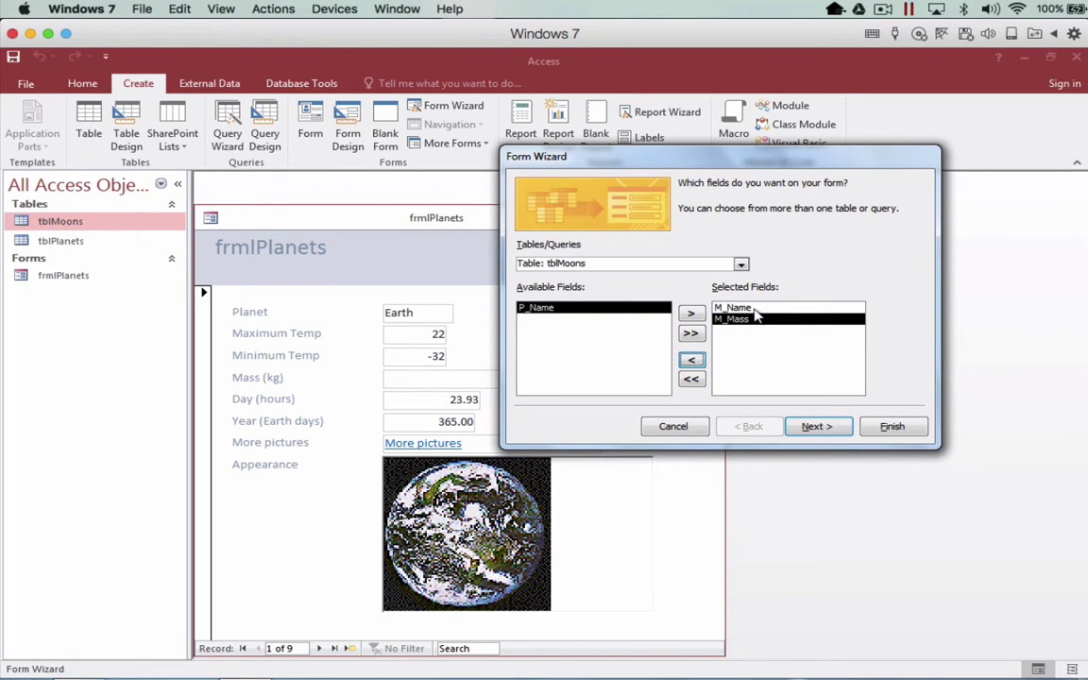
Step: Choose the Datasheet layout, title the form frmlMoons, and finish the wizard
left_click(812, 428)
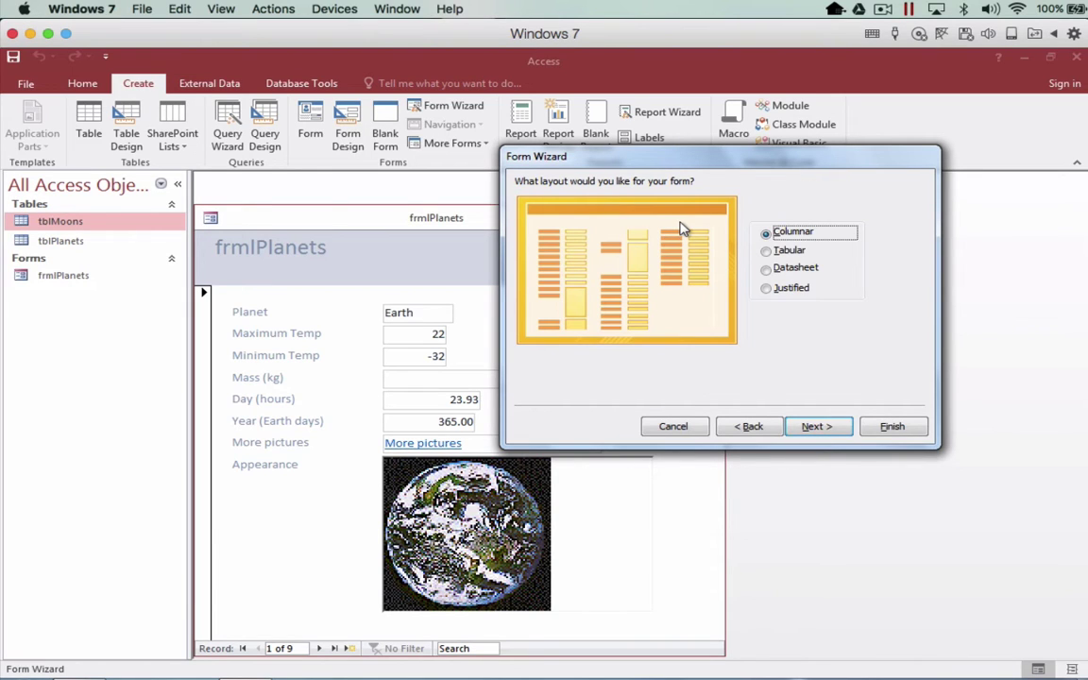
left_click(775, 270)
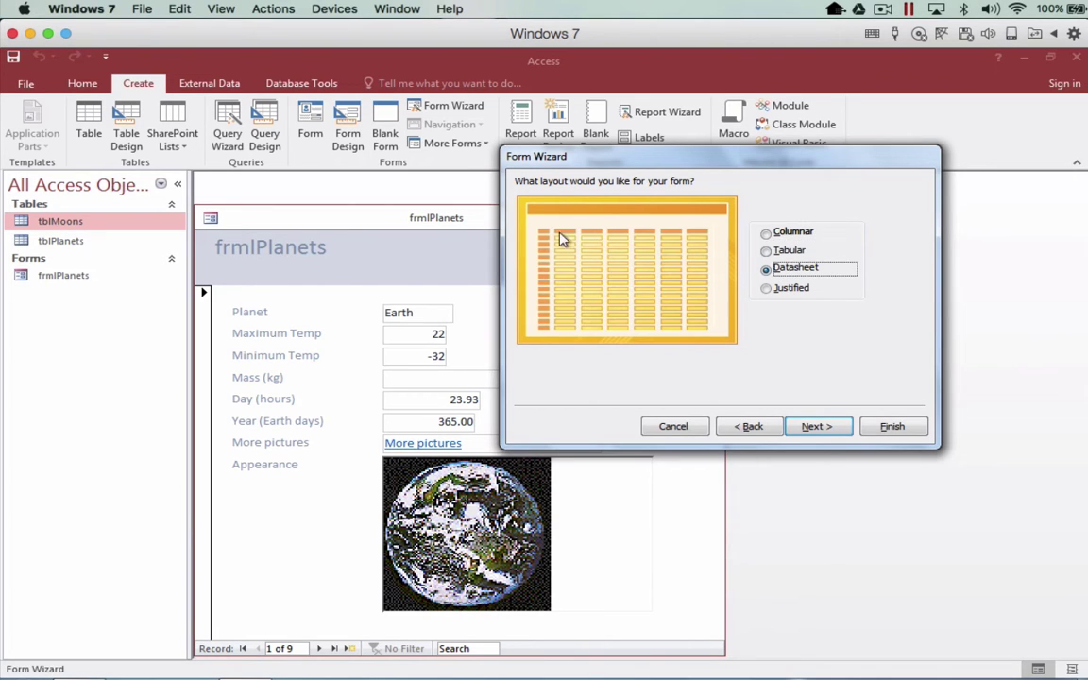
left_click(818, 427)
left_click(669, 202)
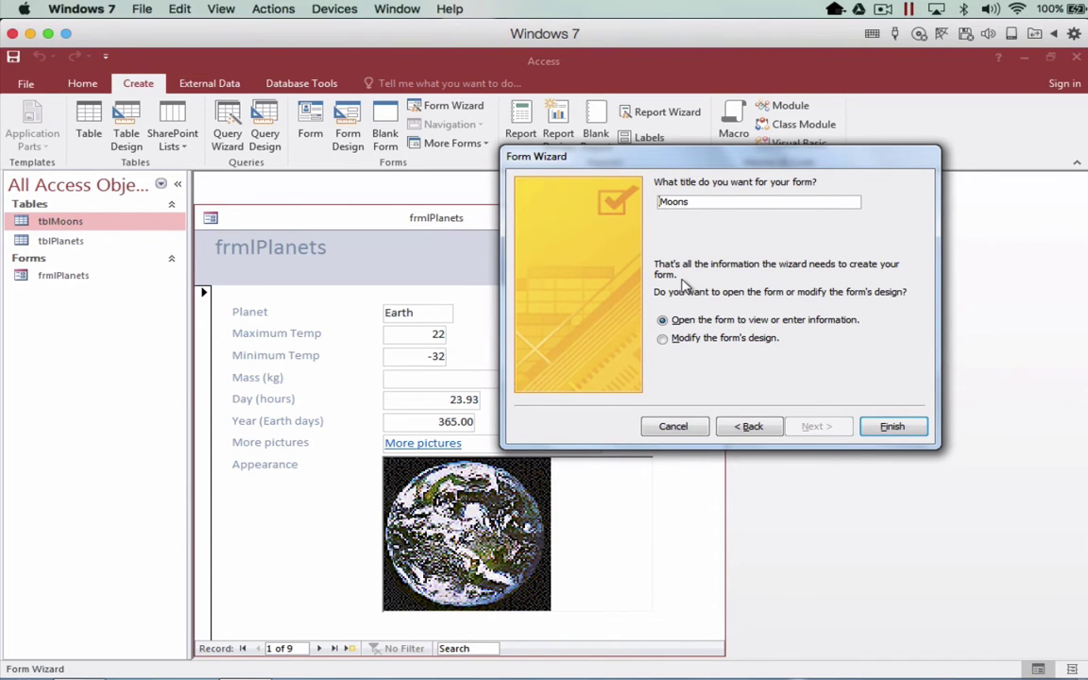
type("frml")
left_click(893, 427)
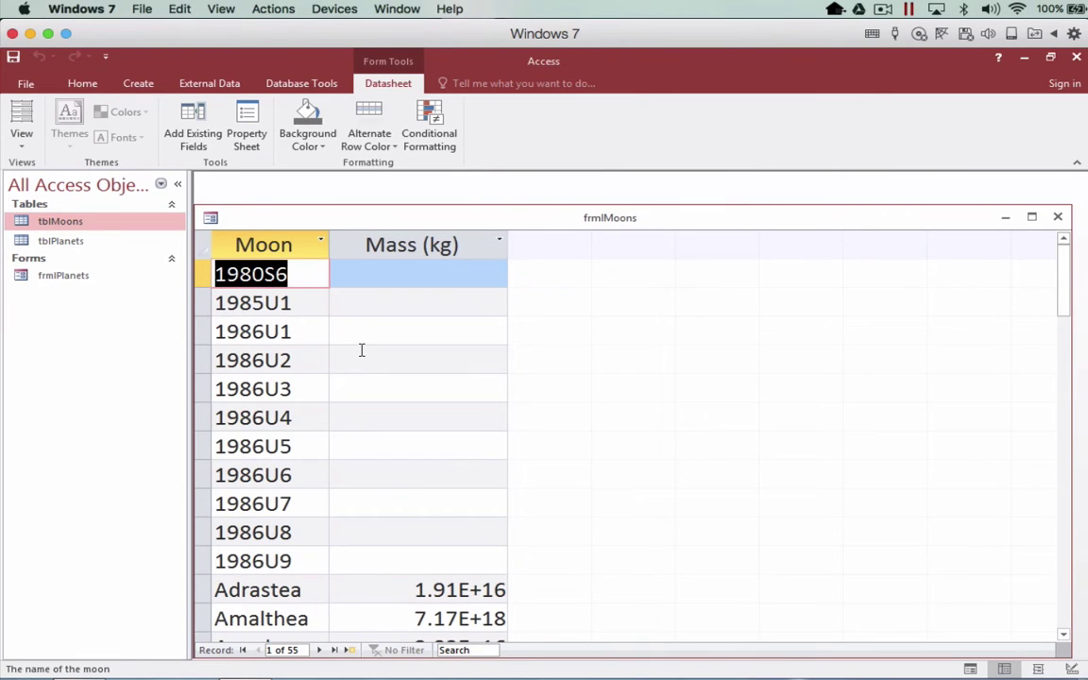
Step: Scroll the moons datasheet, close frmlMoons, and move the frmlPlanets window slightly higher
left_click_drag(1062, 292, 1047, 444)
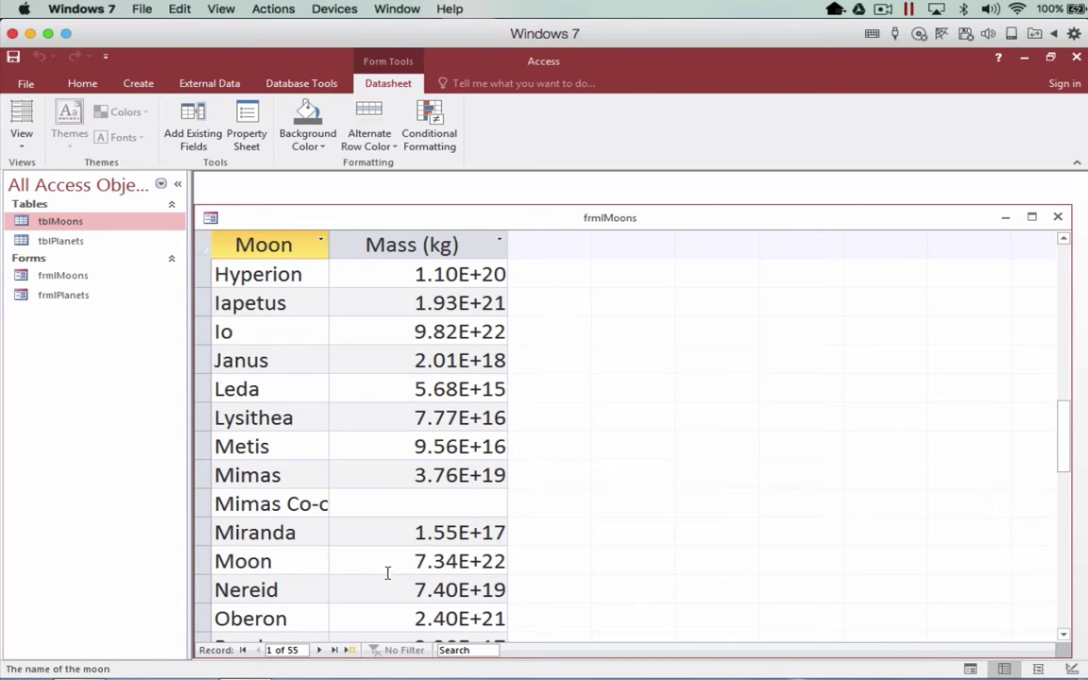
left_click(1057, 216)
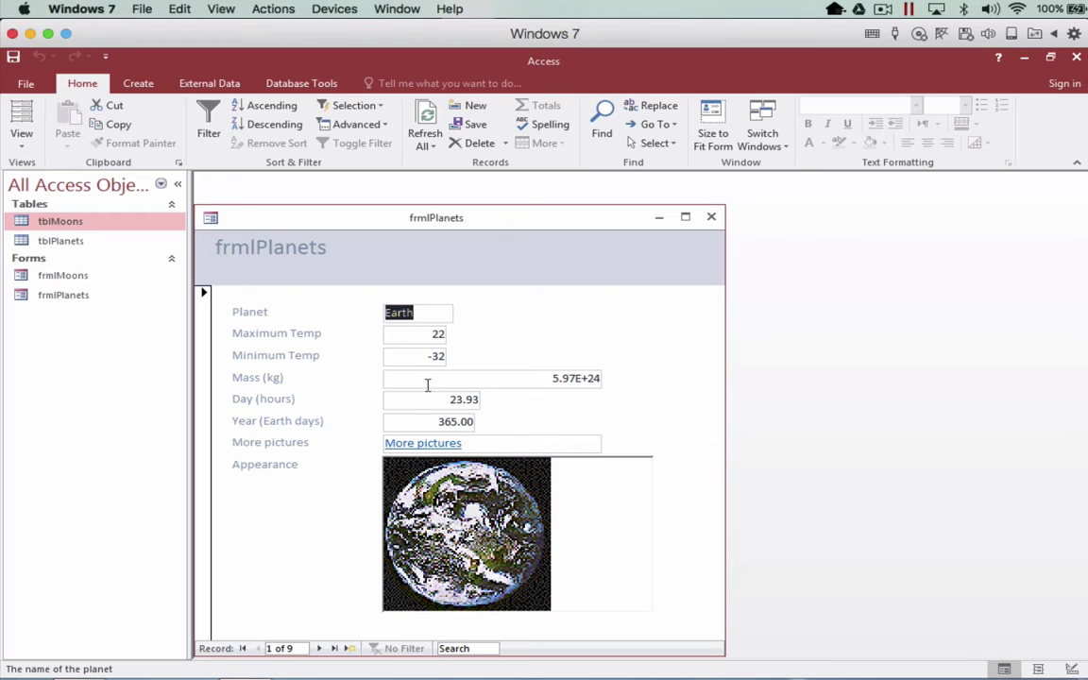
left_click_drag(507, 216, 530, 196)
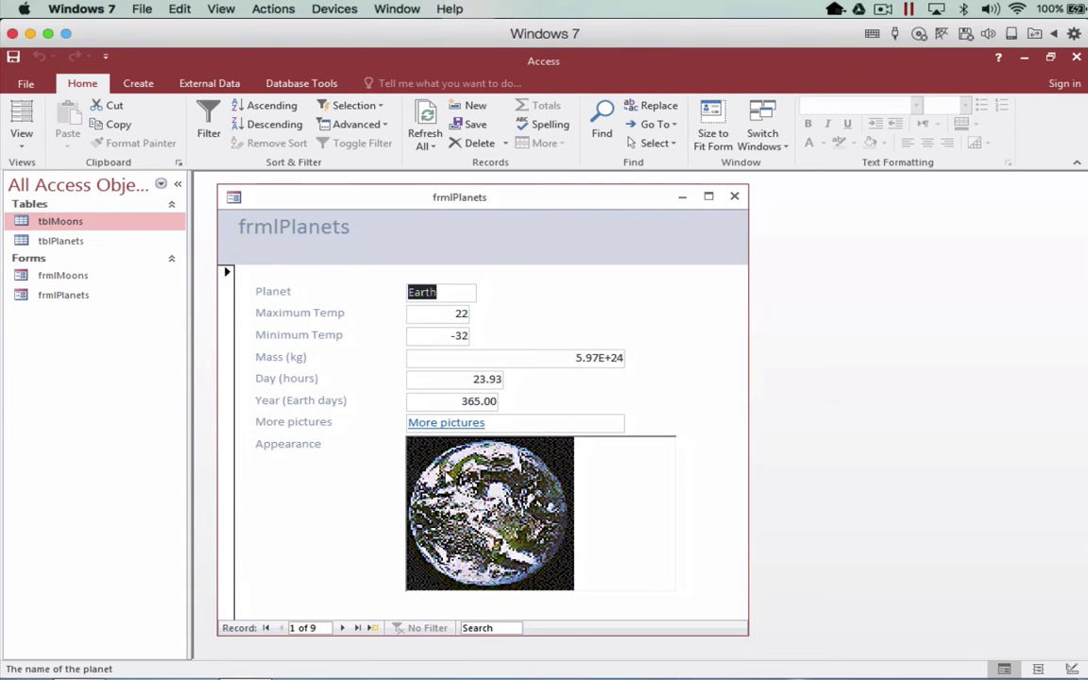
Step: Switch frmlPlanets to Design View and change the header title to Planets
left_click(24, 144)
left_click(34, 241)
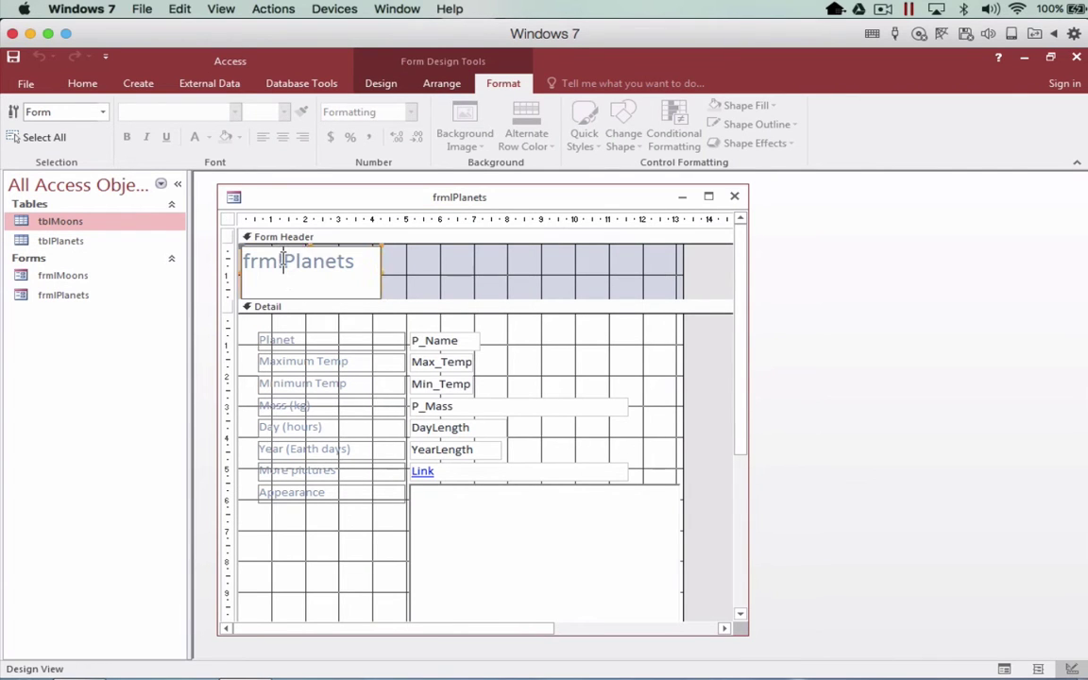
key("BackSpace")
key("BackSpace")
key("BackSpace")
key("BackSpace")
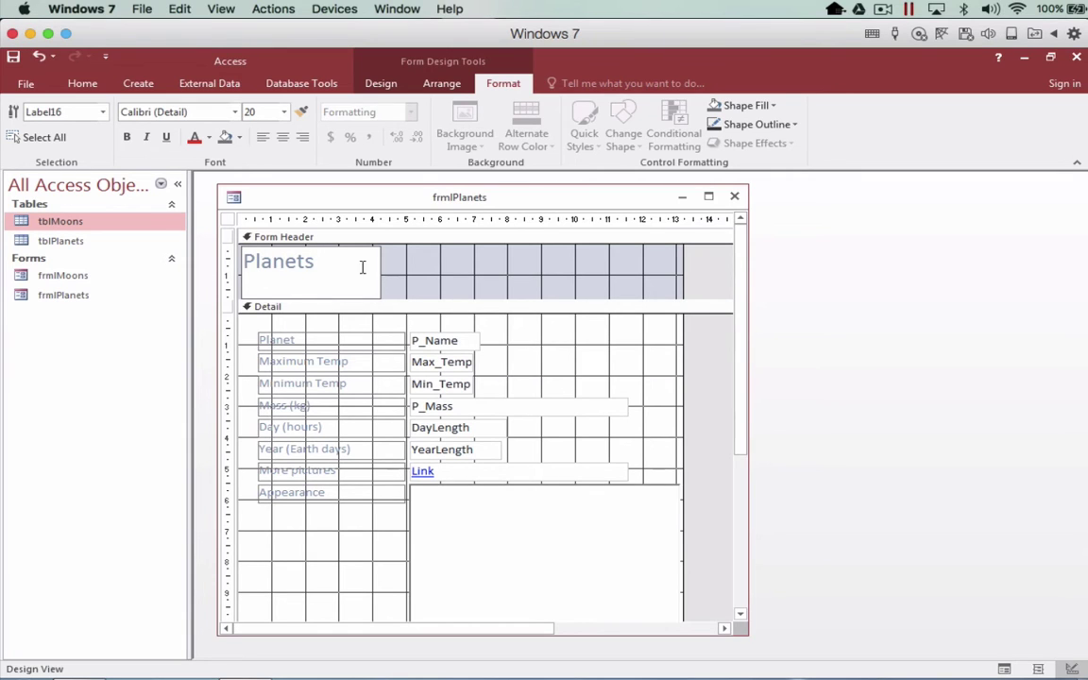
left_click(379, 294)
Step: Shorten the Planets title label and make the form header shallower
left_click(344, 293)
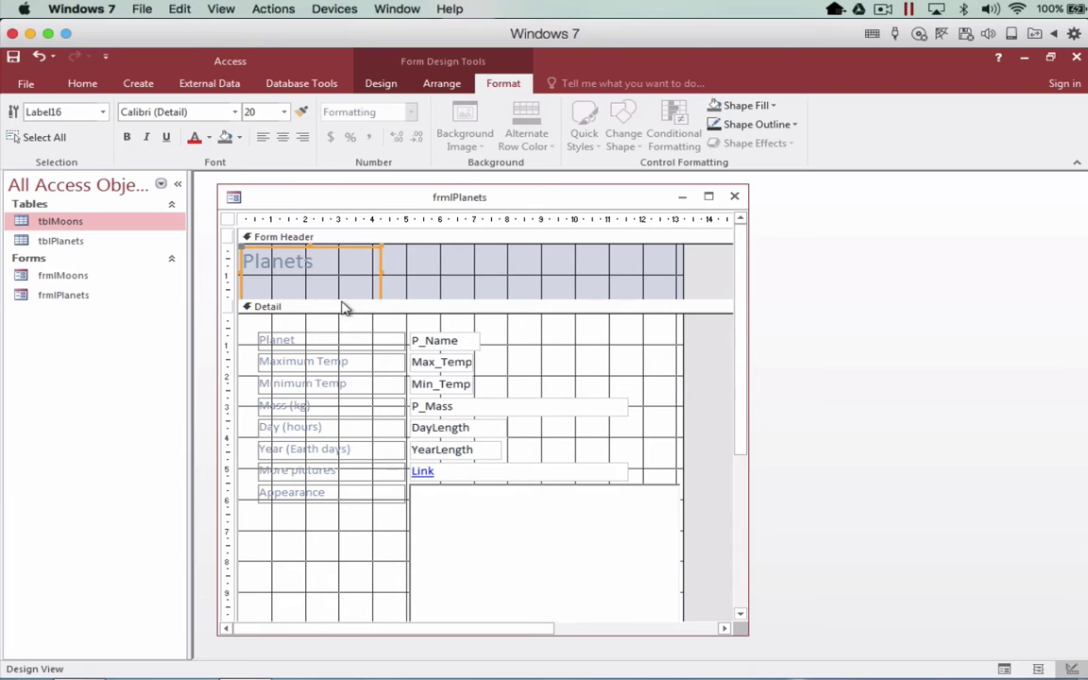
left_click_drag(342, 300, 340, 321)
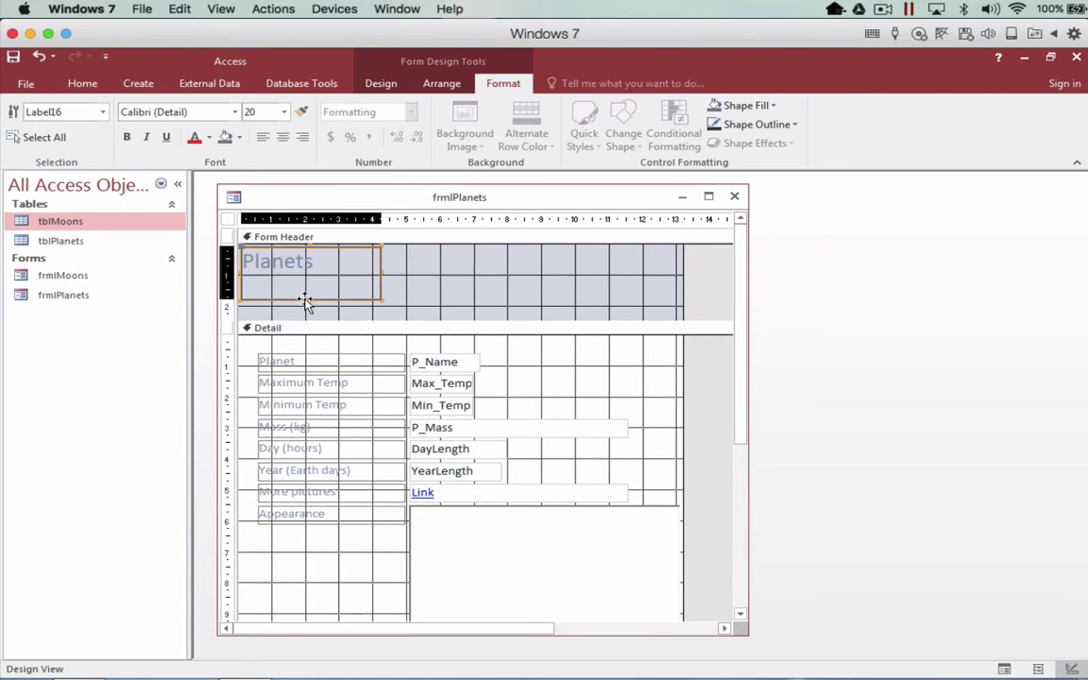
left_click_drag(308, 299, 311, 275)
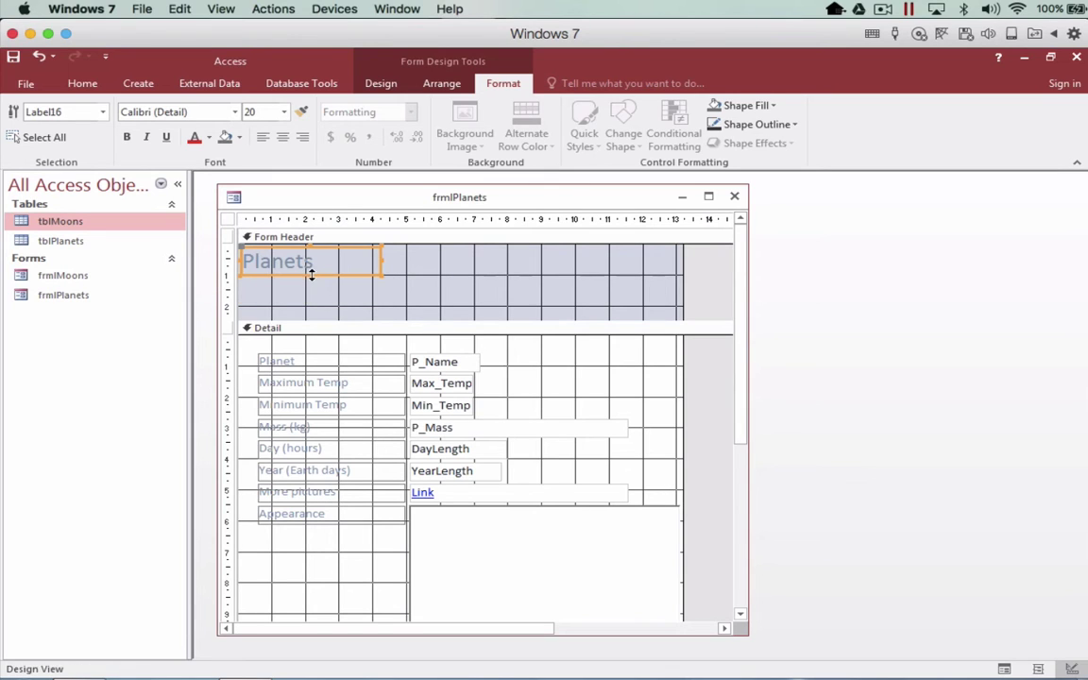
left_click_drag(342, 317, 349, 286)
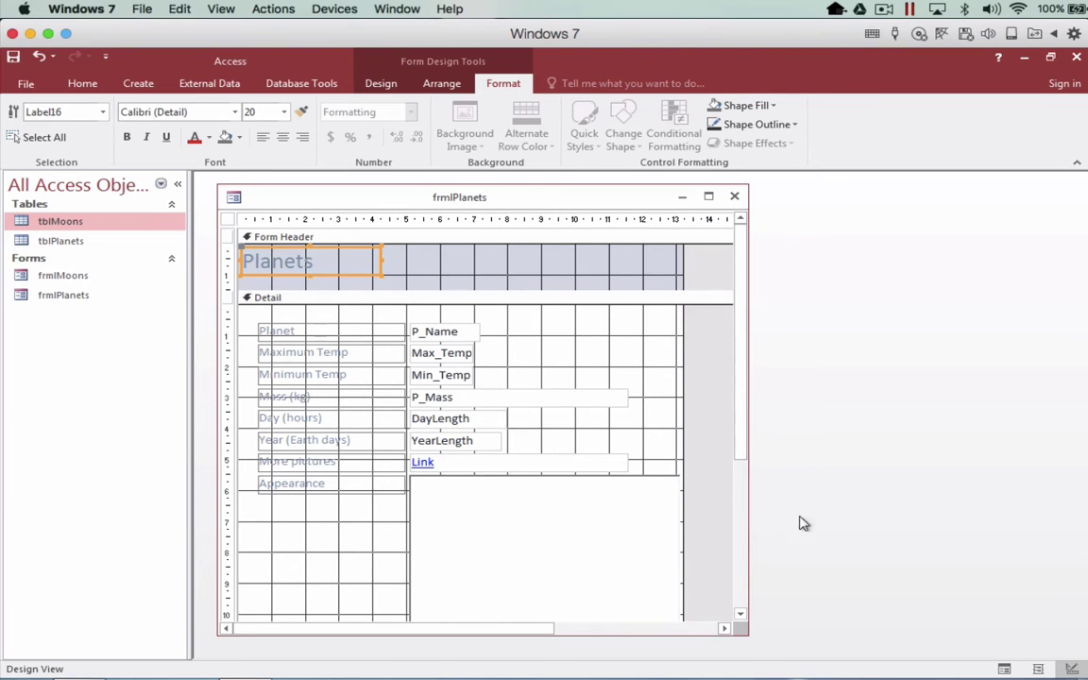
Step: Enlarge the design window and move the picture box up beside the planet fields
left_click_drag(751, 633, 875, 656)
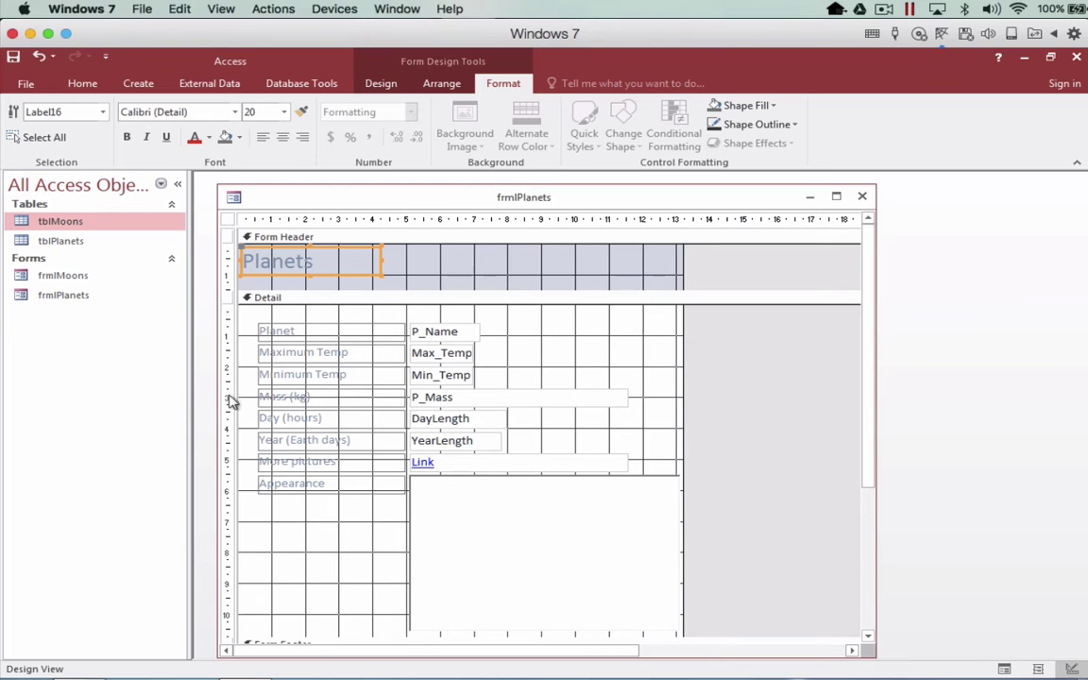
left_click(508, 534)
left_click_drag(509, 534, 753, 376)
Step: Delete the Appearance label next to the picture box
left_click(513, 330)
left_click(577, 355)
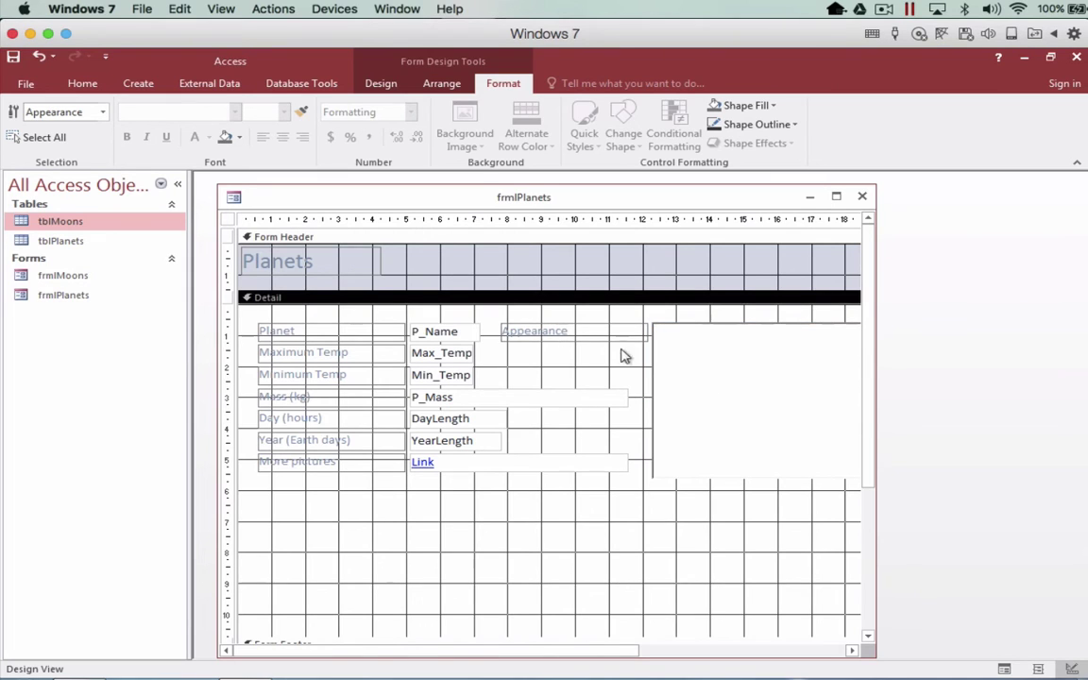
left_click(558, 335)
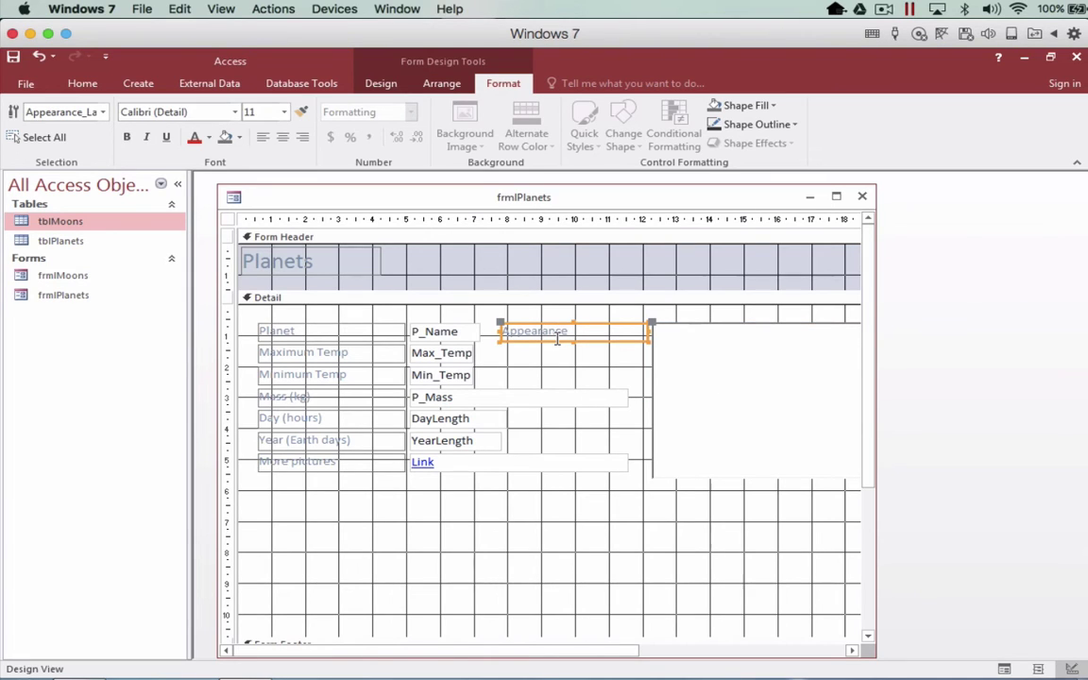
key("Delete")
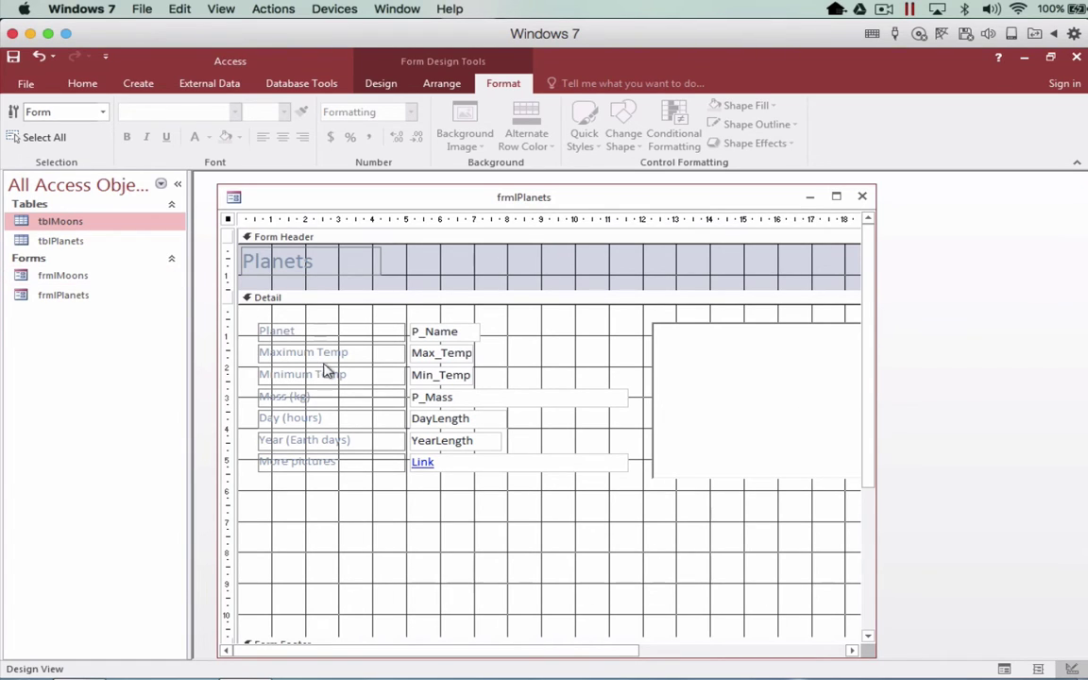
Step: Embed frmlMoons below the planet fields as a subform and delete its caption label
left_click(74, 282)
left_click_drag(71, 281, 287, 502)
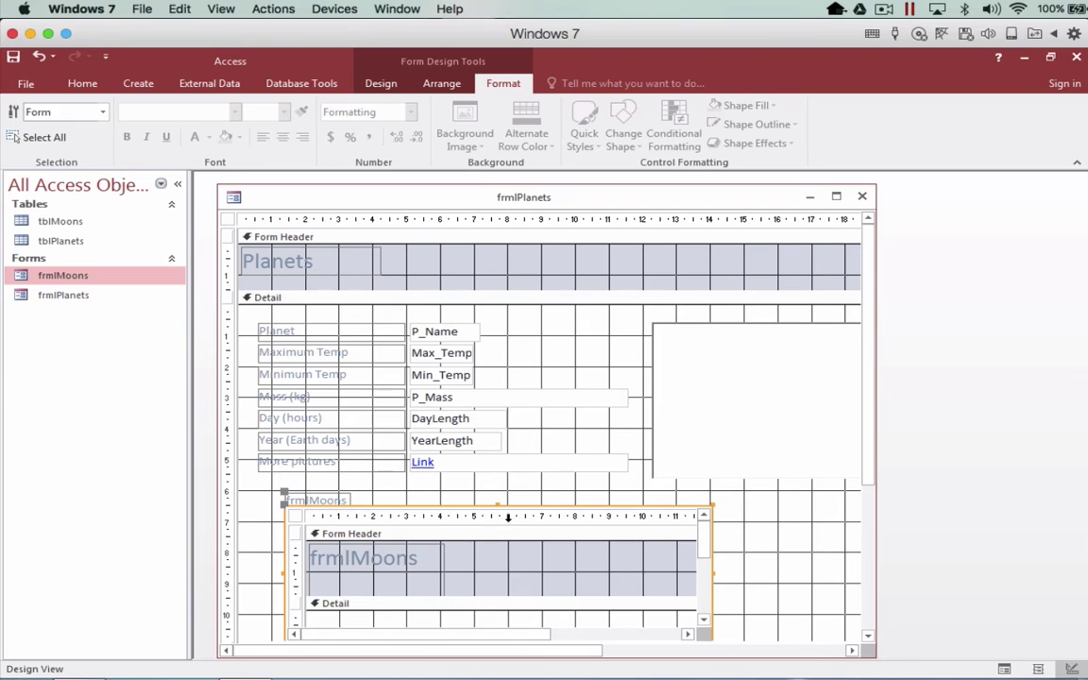
left_click(338, 498)
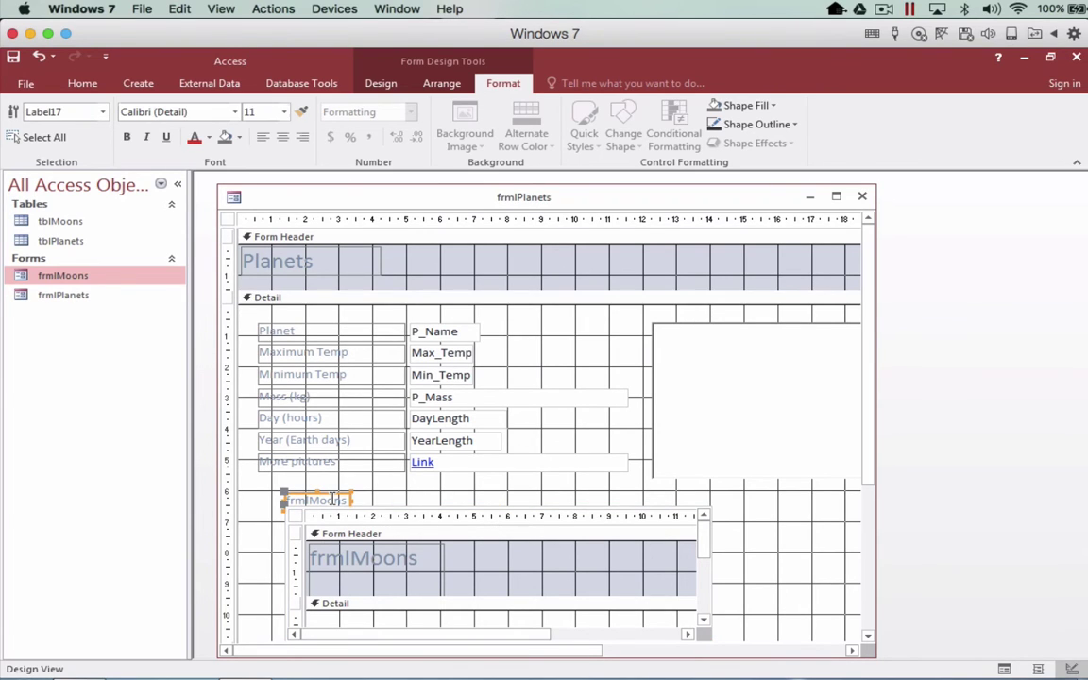
key("Delete")
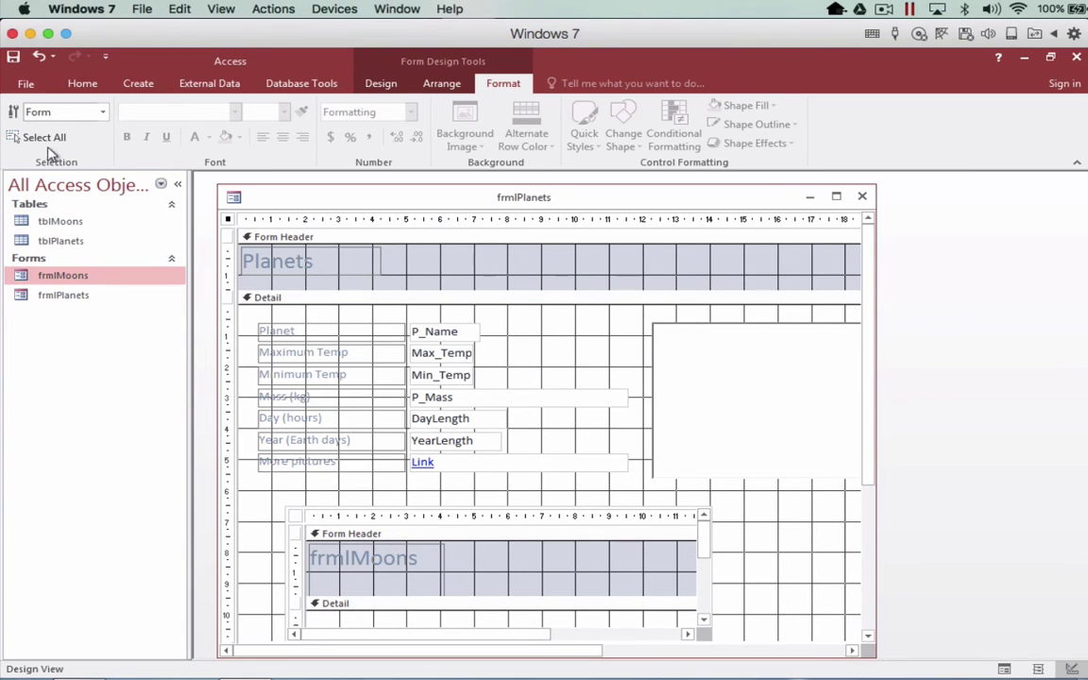
left_click(81, 83)
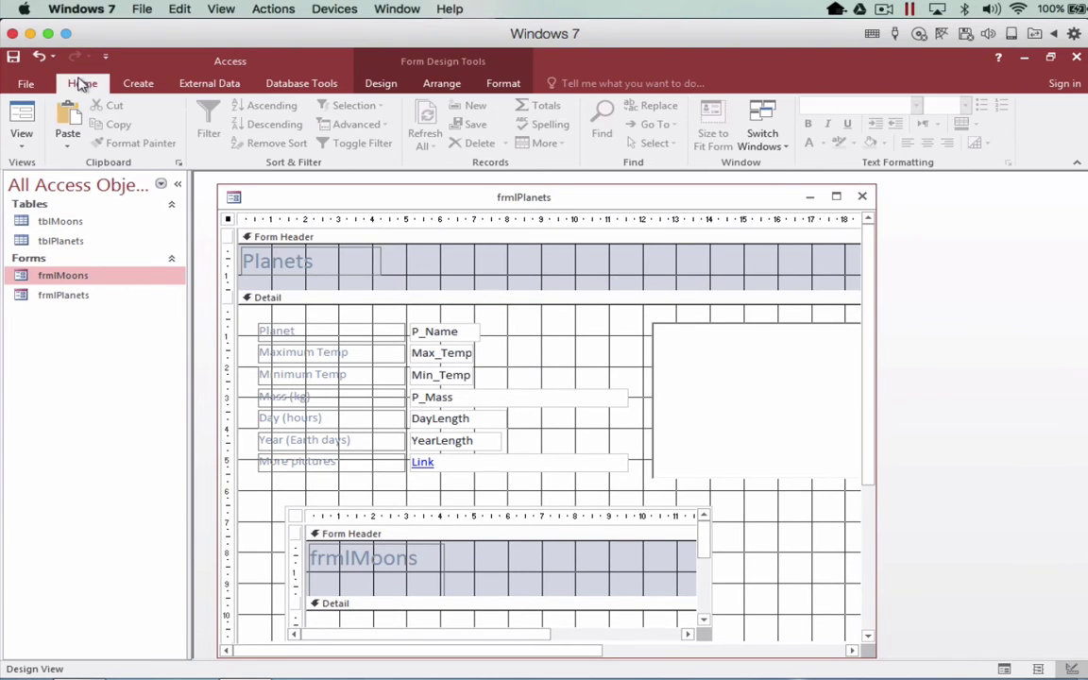
left_click(23, 110)
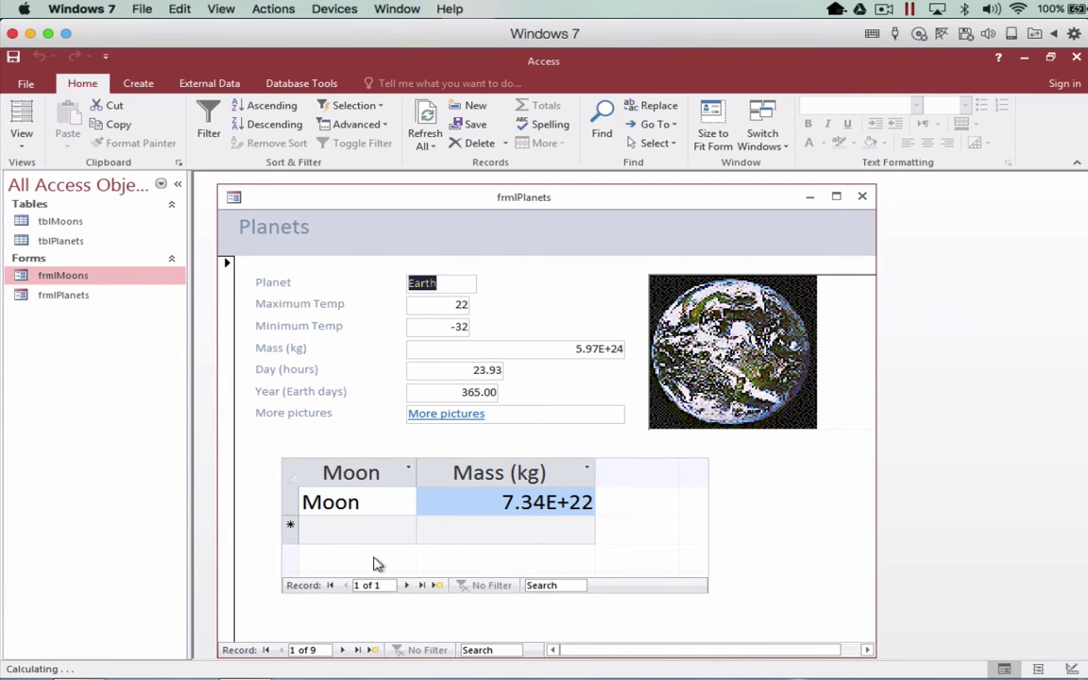
left_click(343, 650)
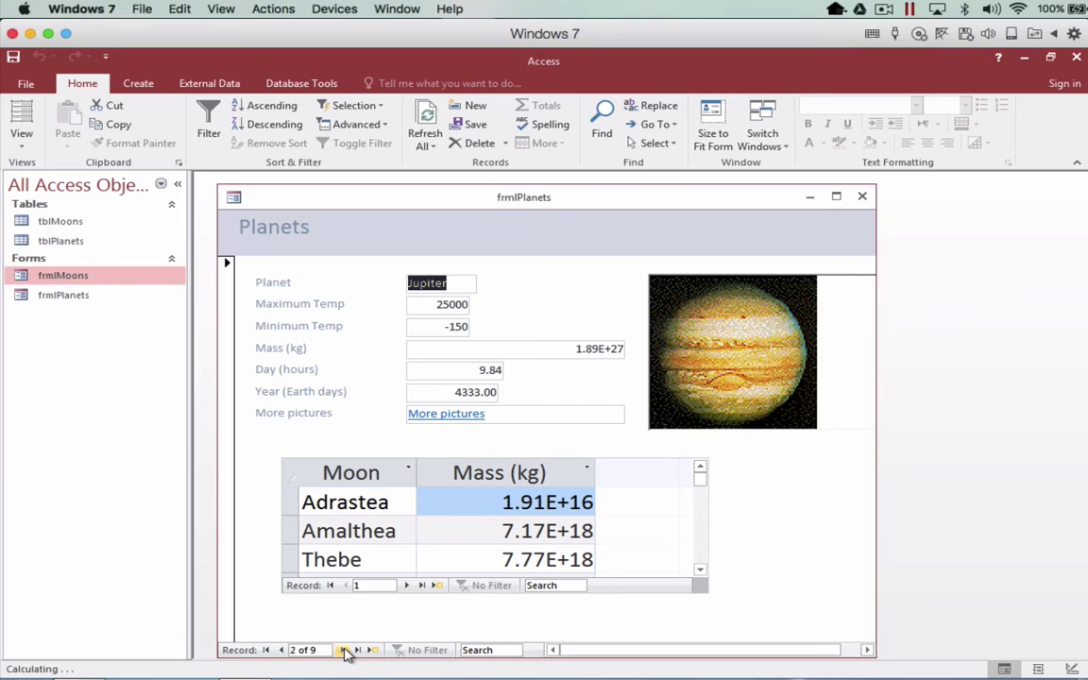
left_click(344, 650)
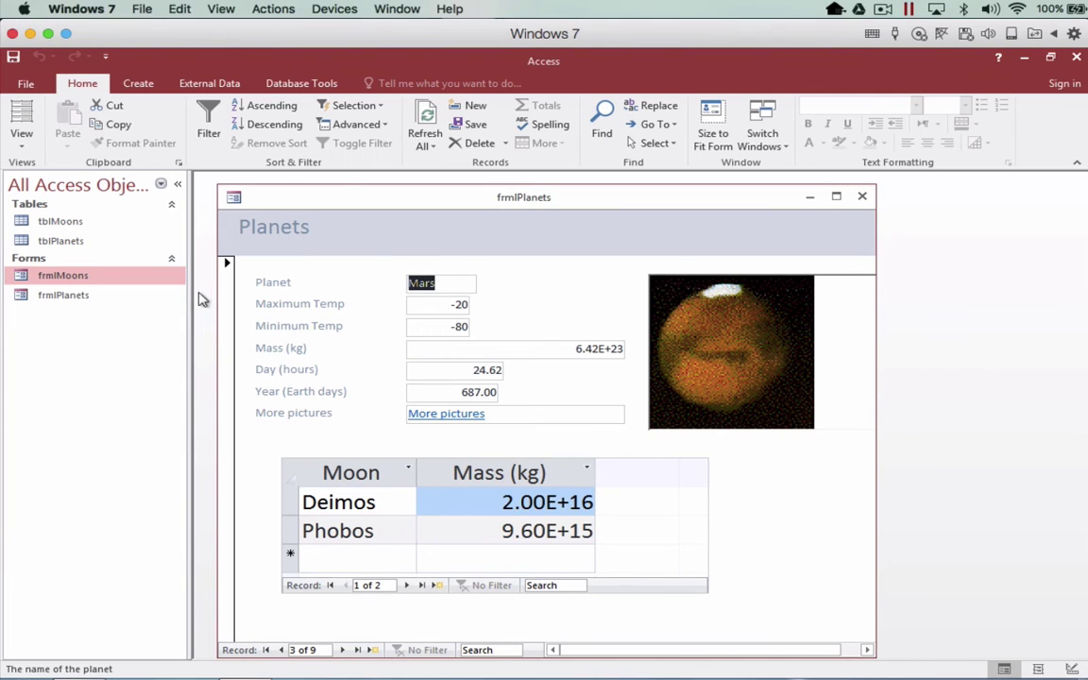
left_click(26, 139)
left_click(30, 243)
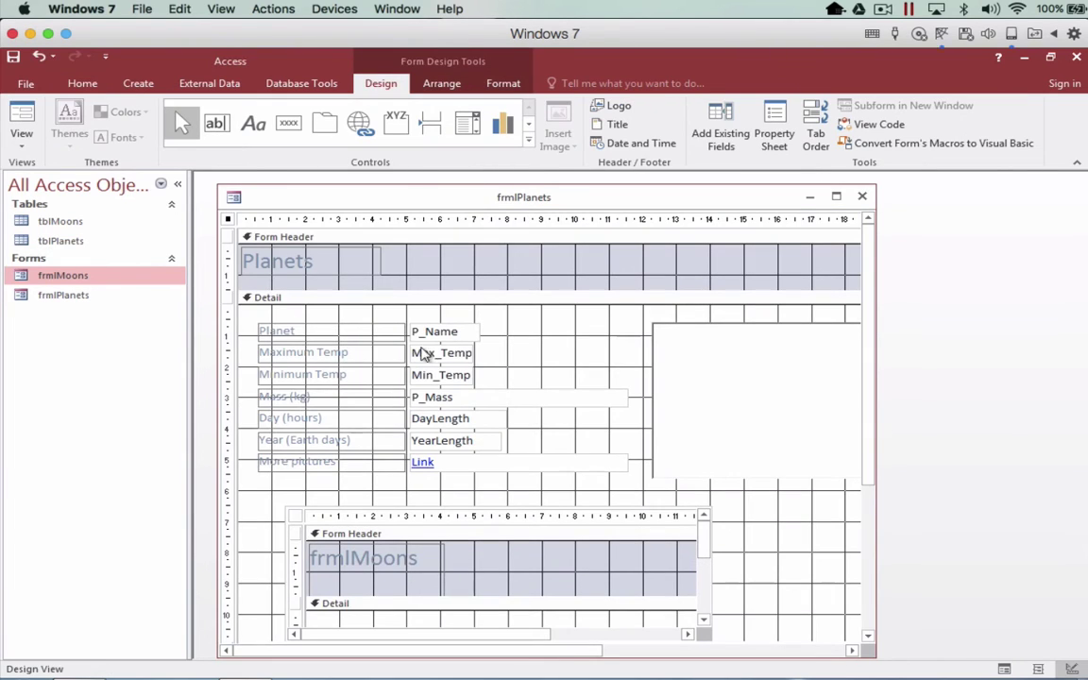
Step: Open the Property Sheet's Data tab and confirm the Moons subform links master and child on P_Name
right_click(230, 227)
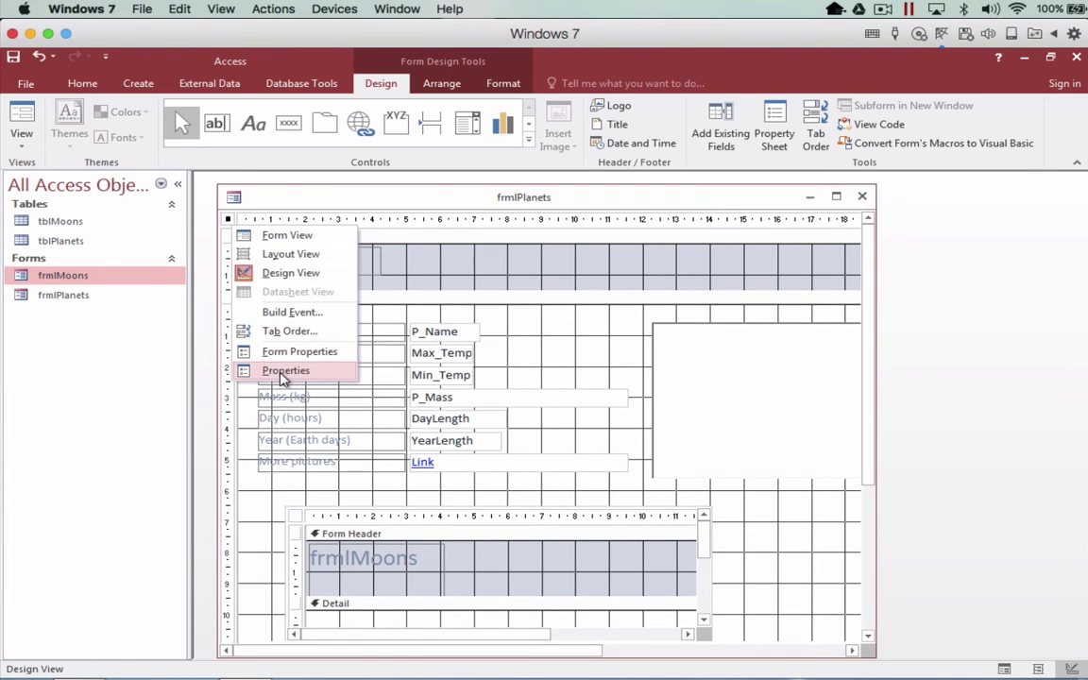
left_click(282, 373)
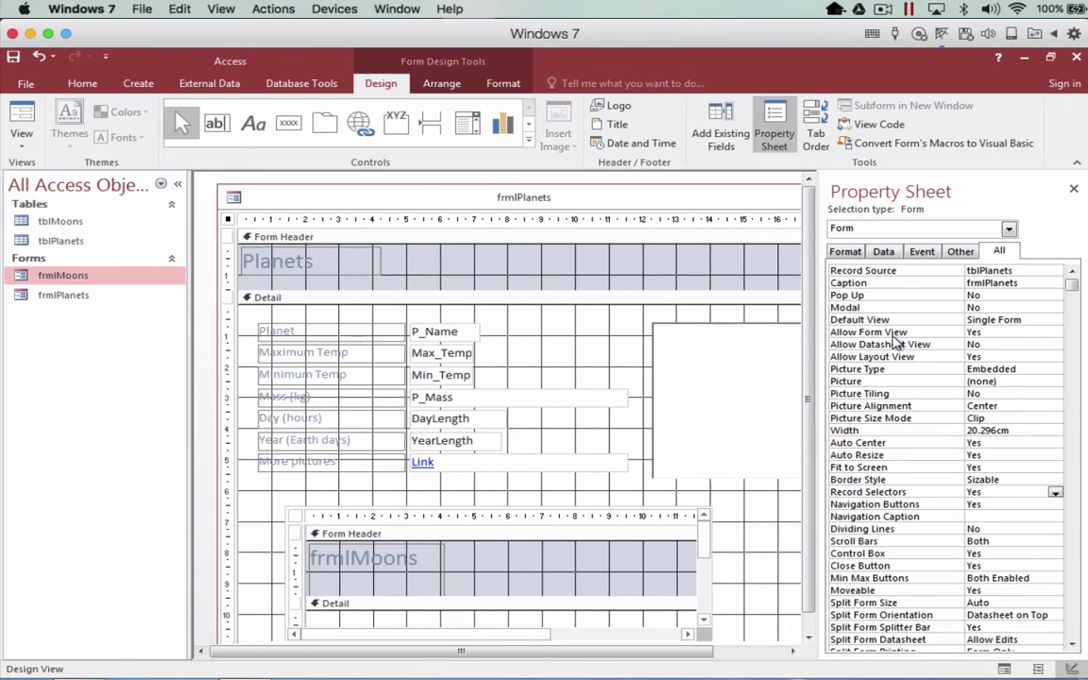
left_click(885, 252)
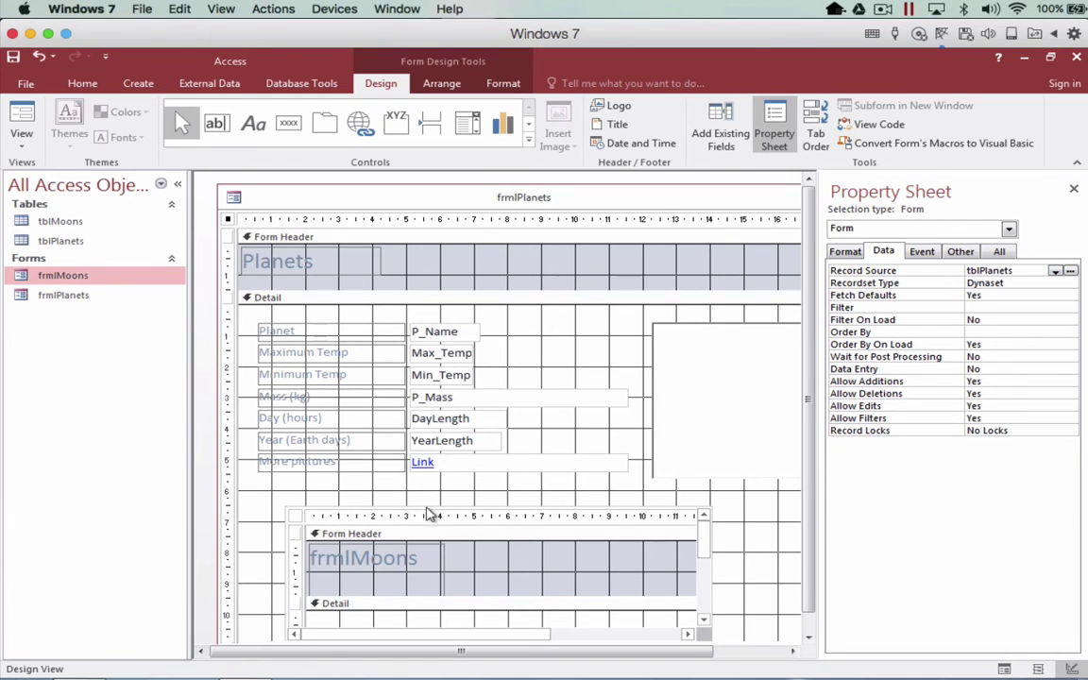
left_click(298, 522)
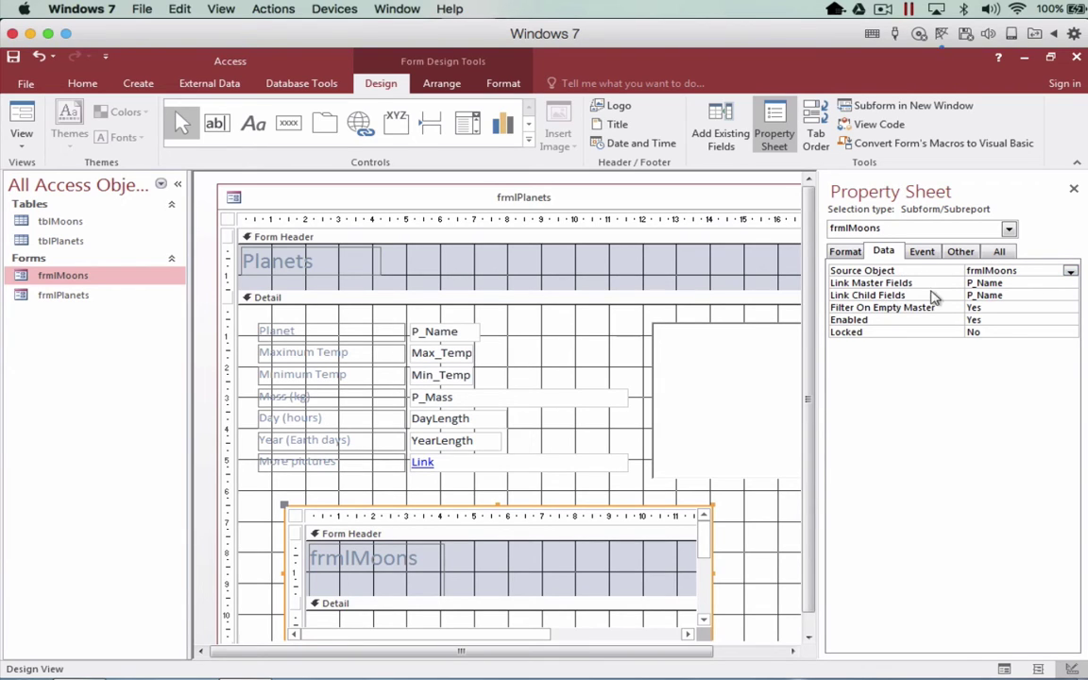
left_click(1028, 282)
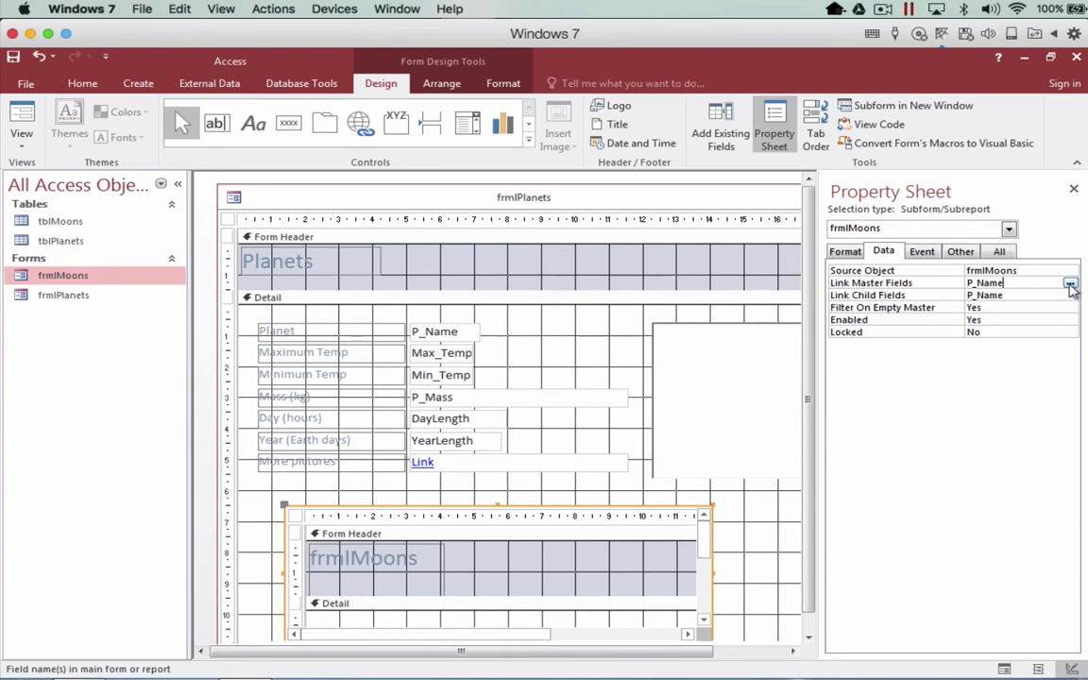
left_click(1012, 298)
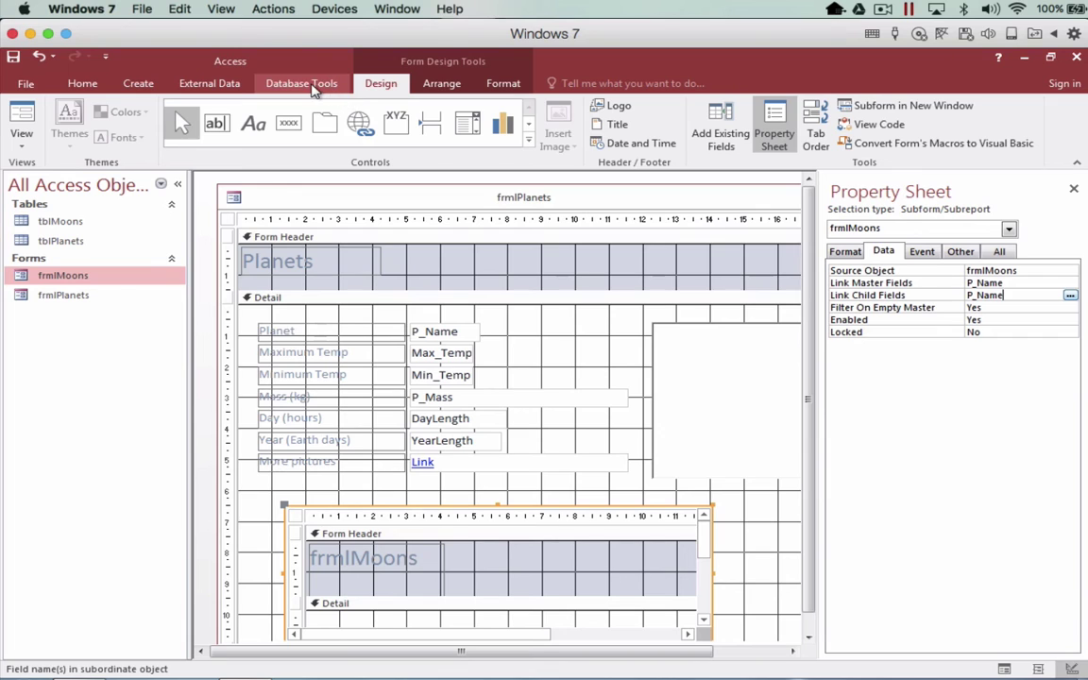
left_click(314, 87)
left_click(206, 115)
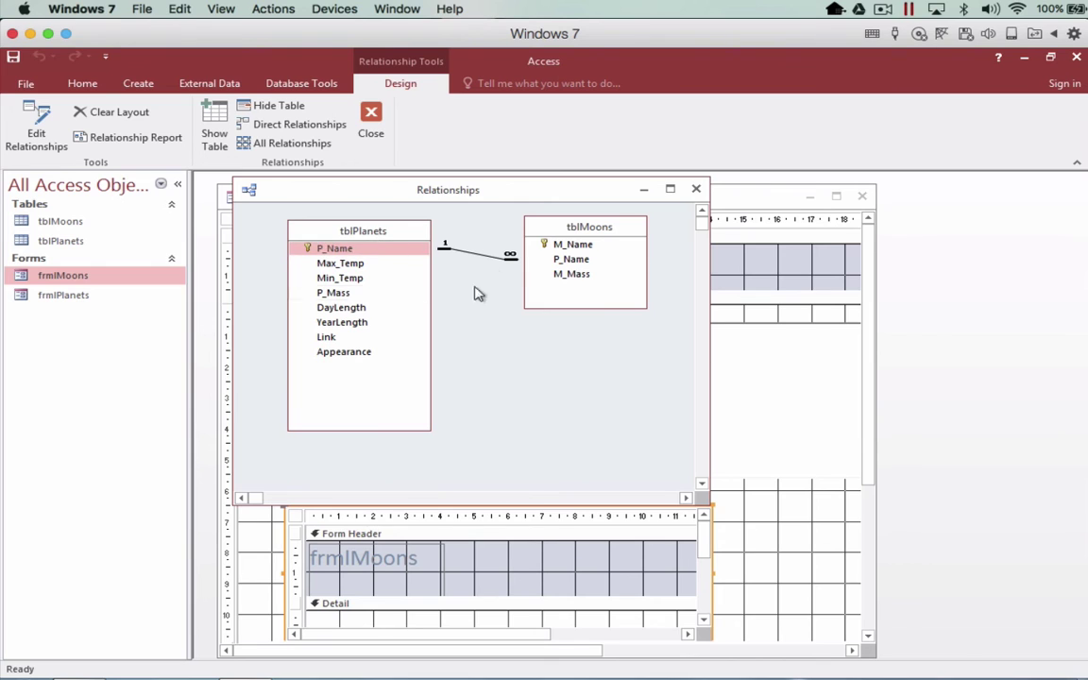
left_click(696, 190)
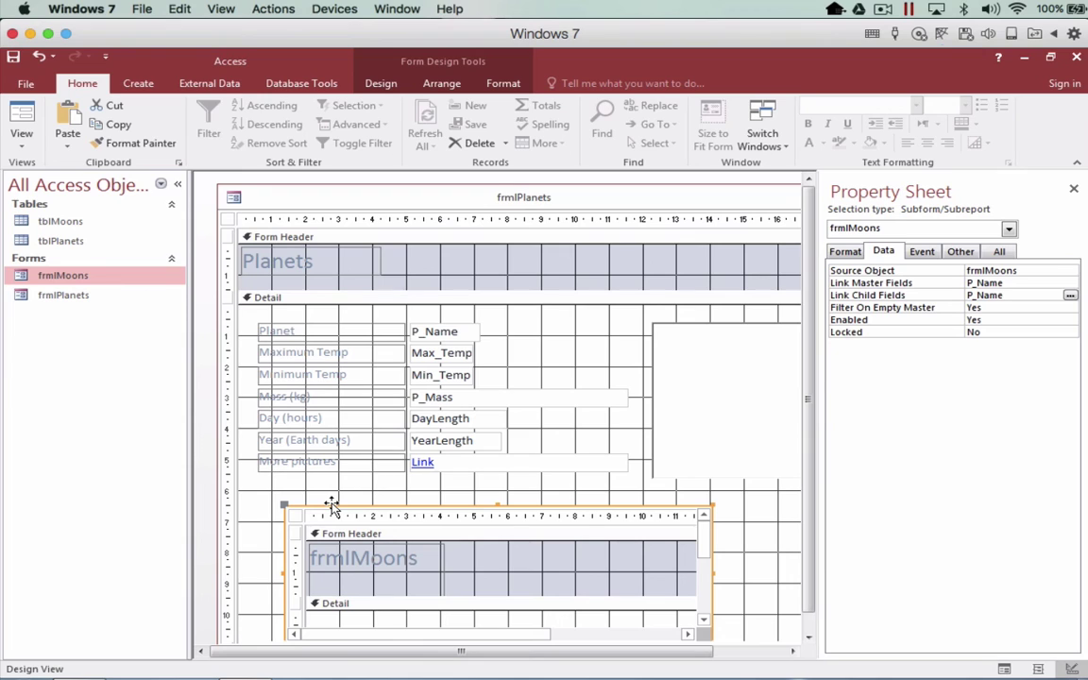
Step: Compare data properties of the subform, its M_Mass field, the subform control, and the main Planets form
left_click(296, 516)
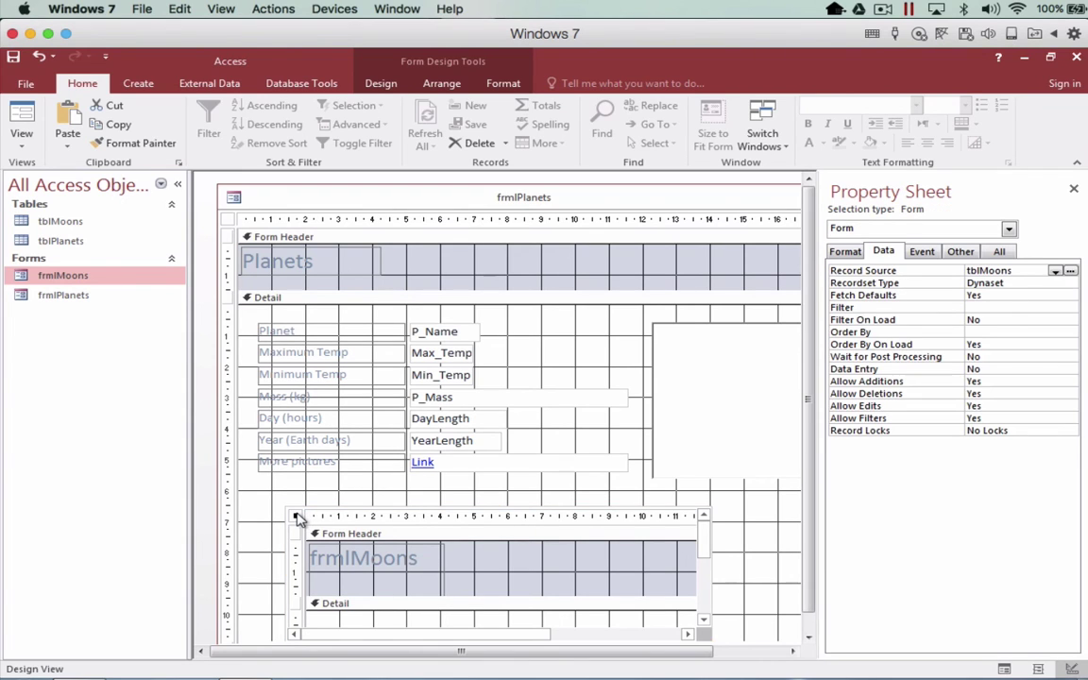
left_click(982, 308)
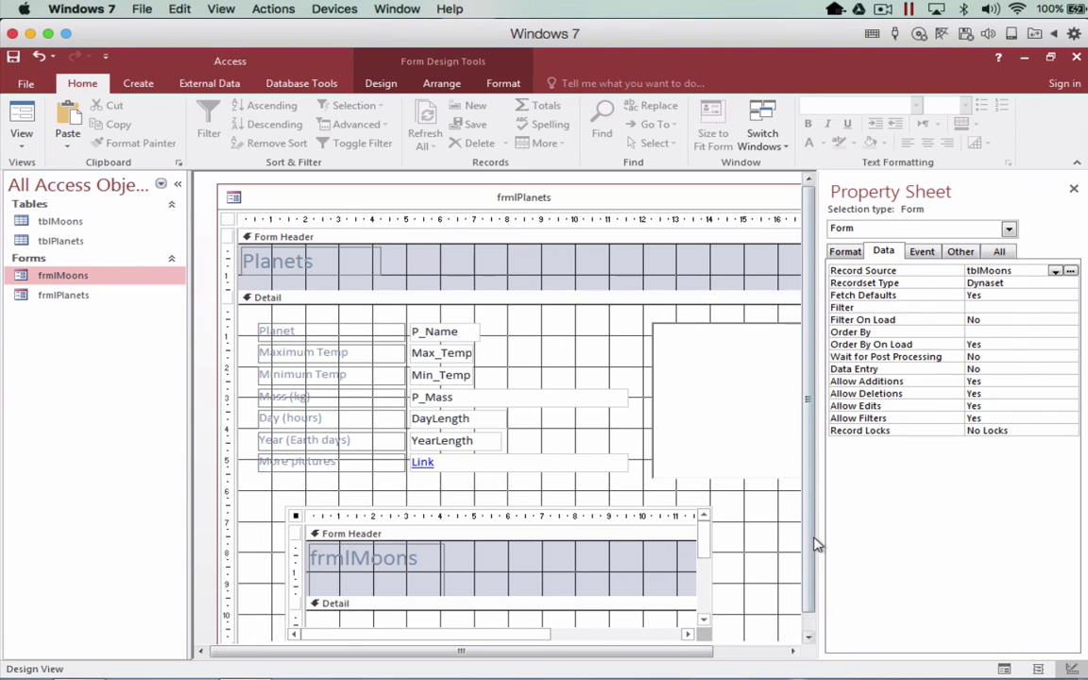
scroll(794, 595, "down", 1)
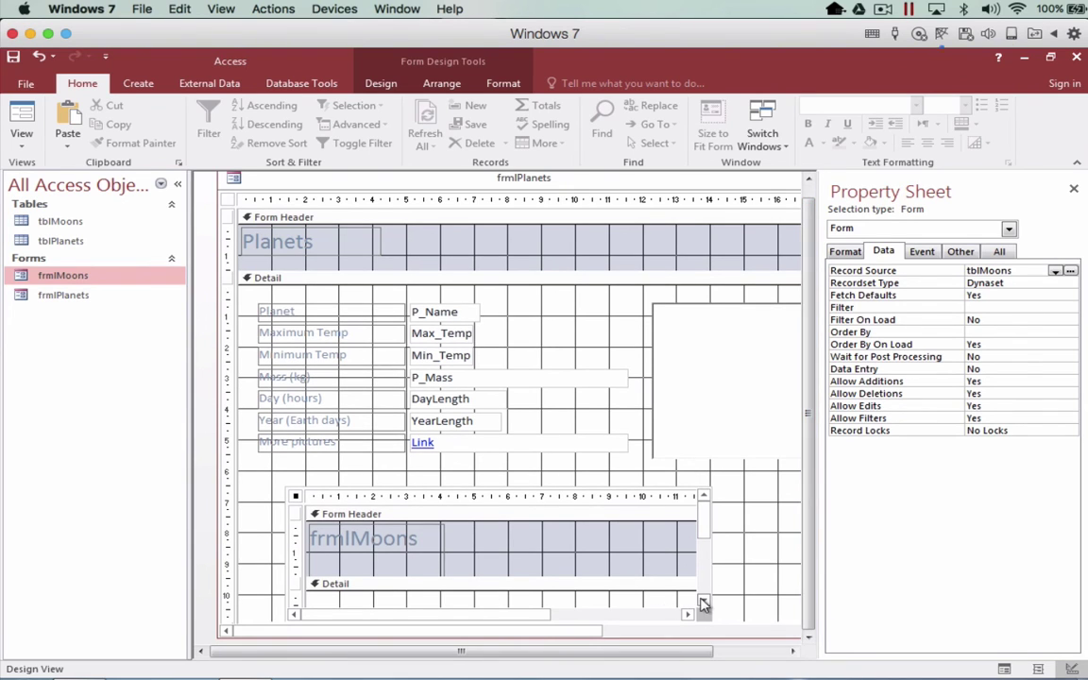
left_click(704, 601)
left_click(534, 544)
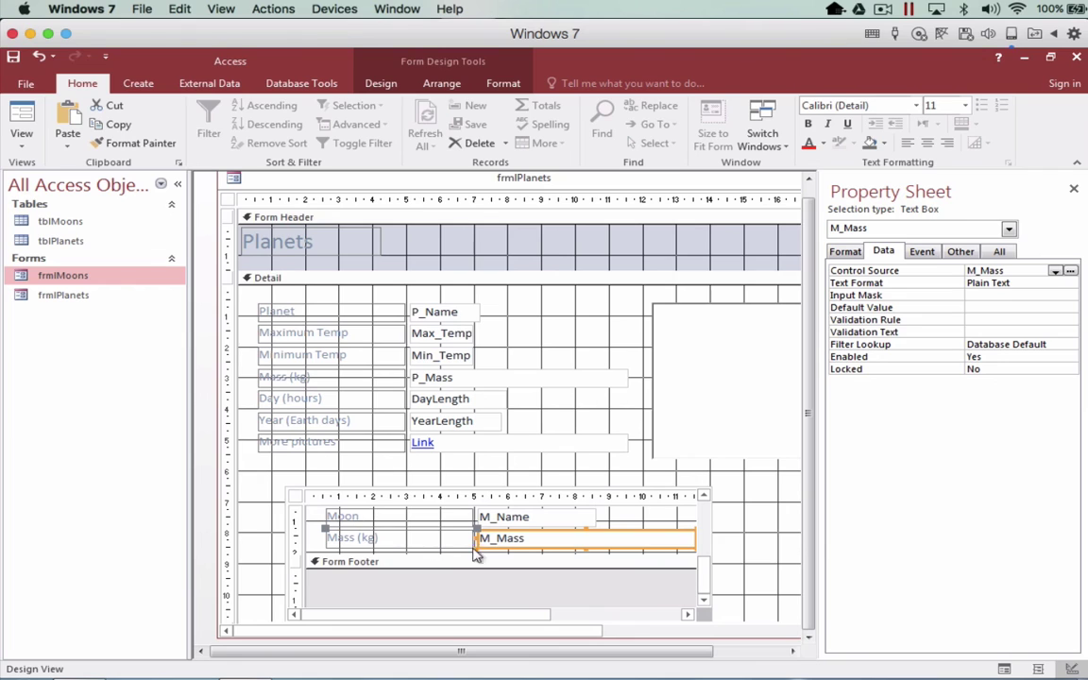
left_click(295, 497)
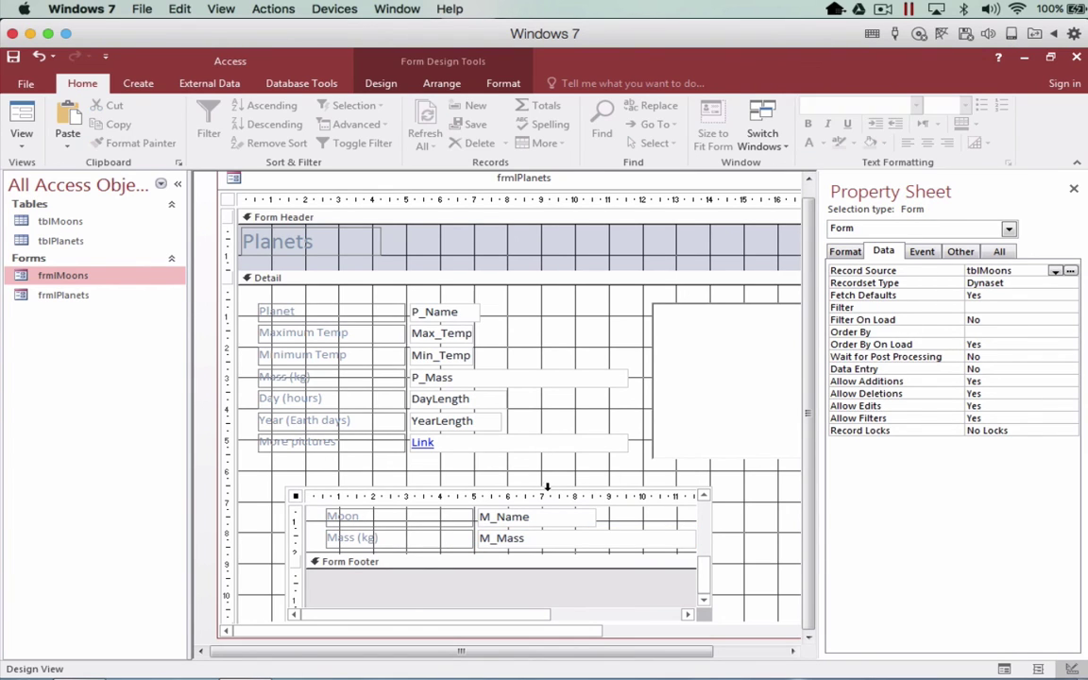
left_click(521, 488)
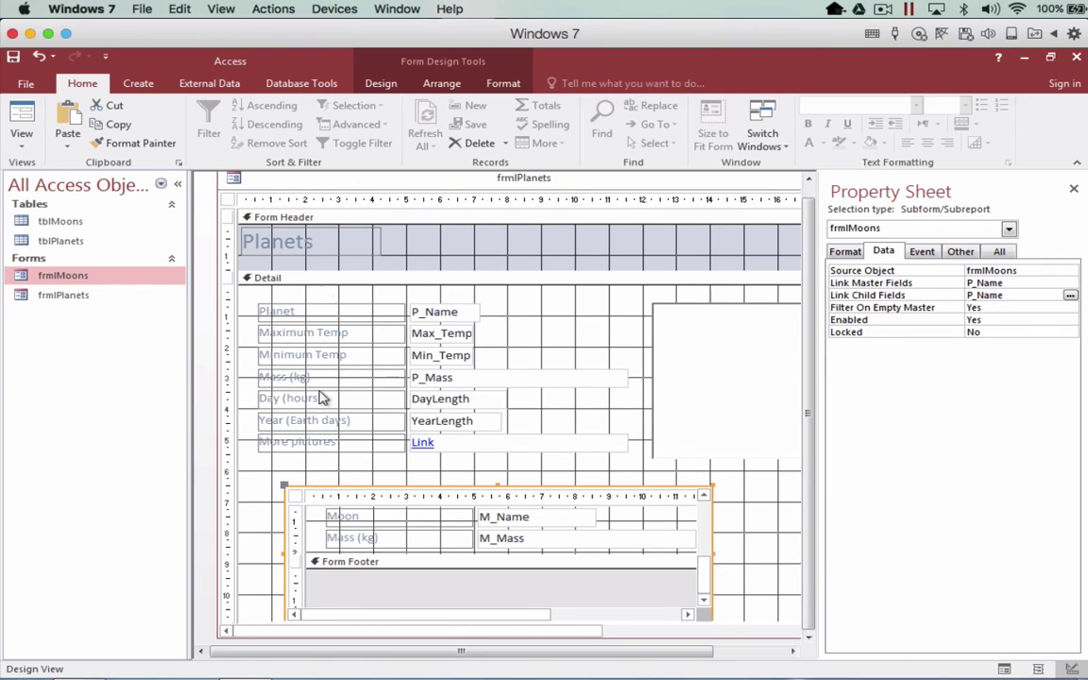
left_click(230, 202)
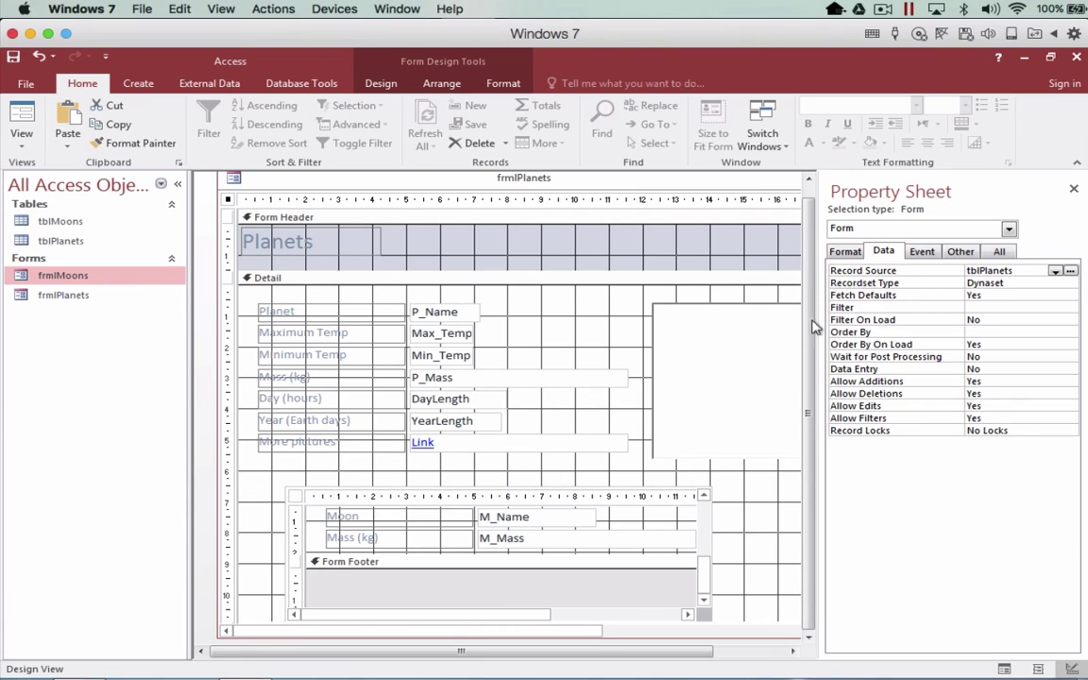
Step: Inspect the Planets heading's format properties and the P_Name field's data properties
left_click(359, 250)
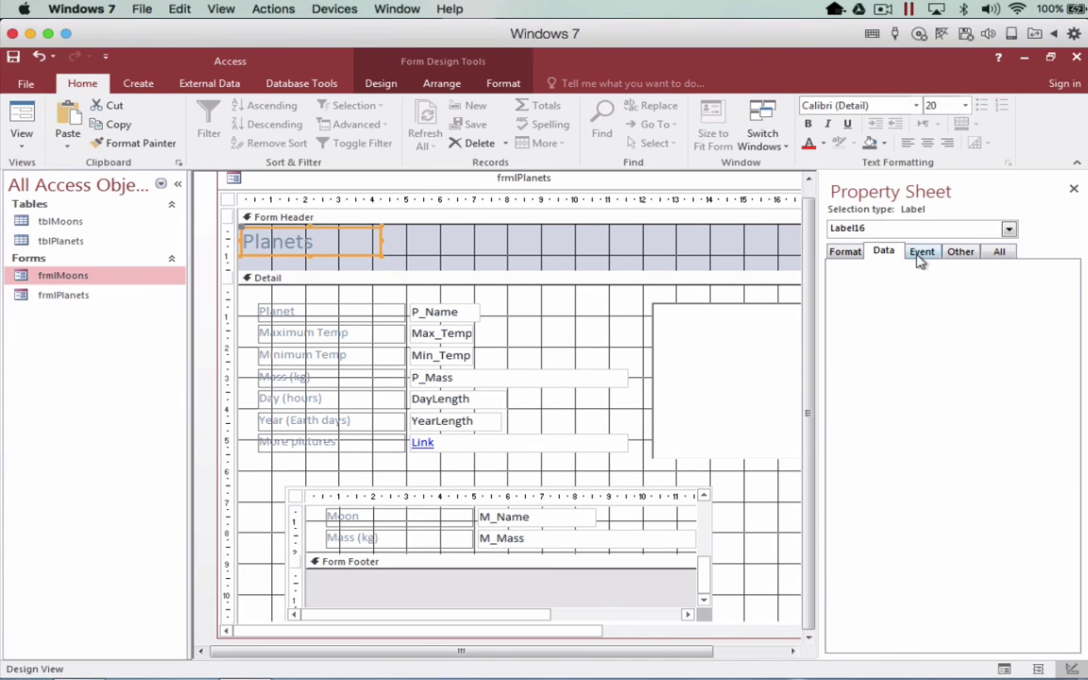
left_click(849, 253)
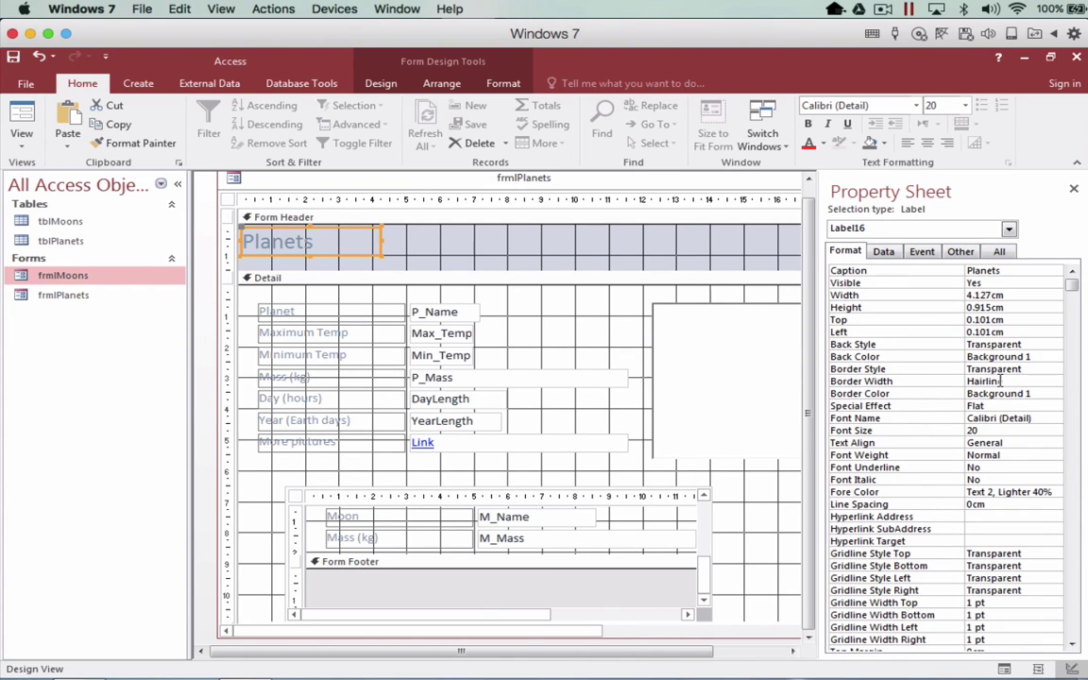
left_click(469, 314)
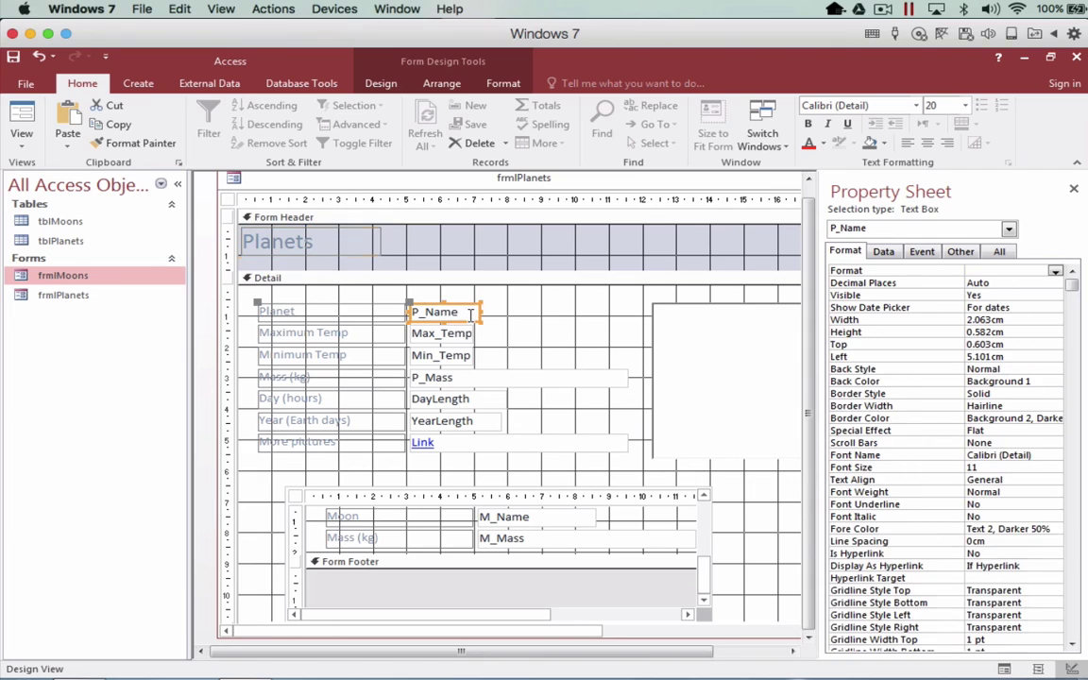
left_click(884, 253)
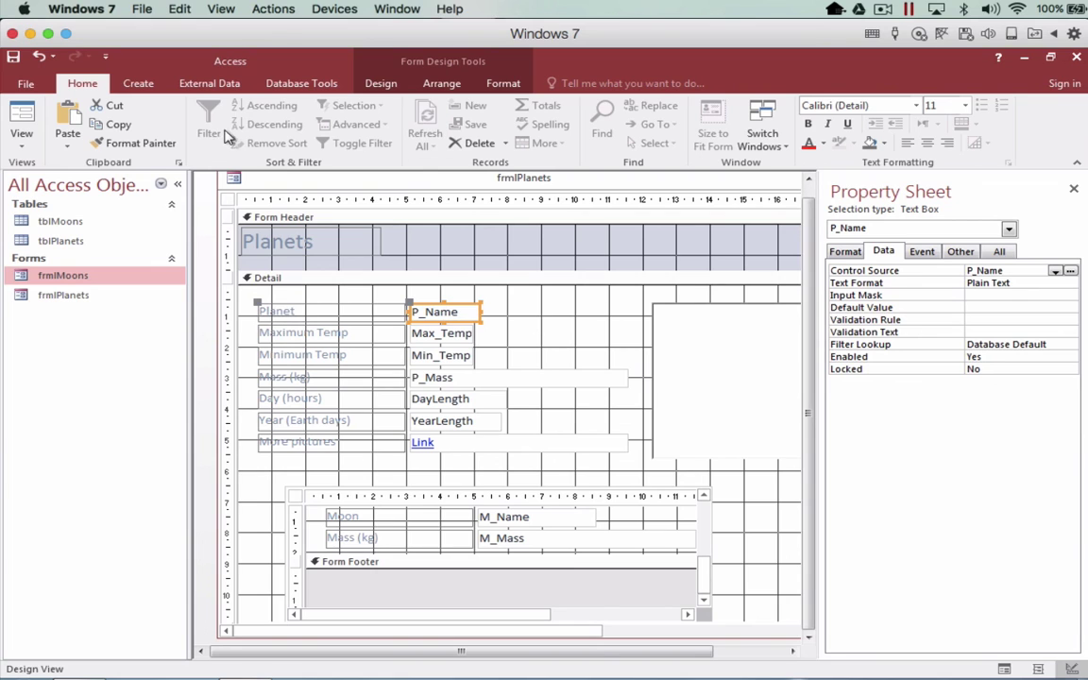
Step: Switch to Form View and advance to Mars, record 3, showing Deimos and Phobos
left_click(22, 114)
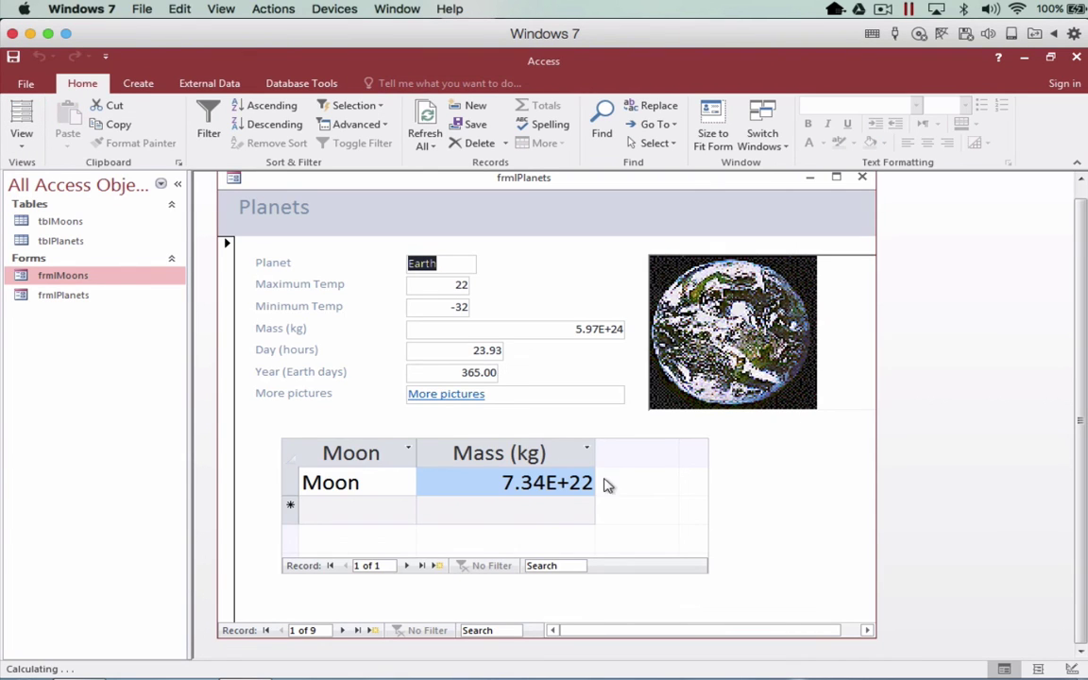
left_click(346, 631)
left_click(345, 630)
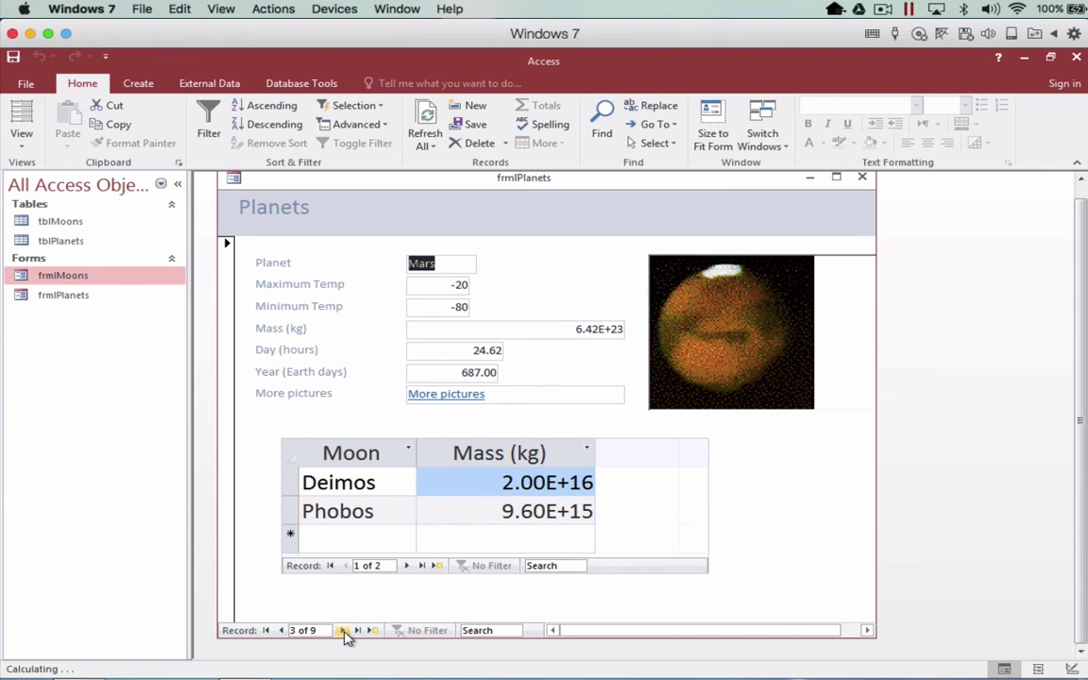